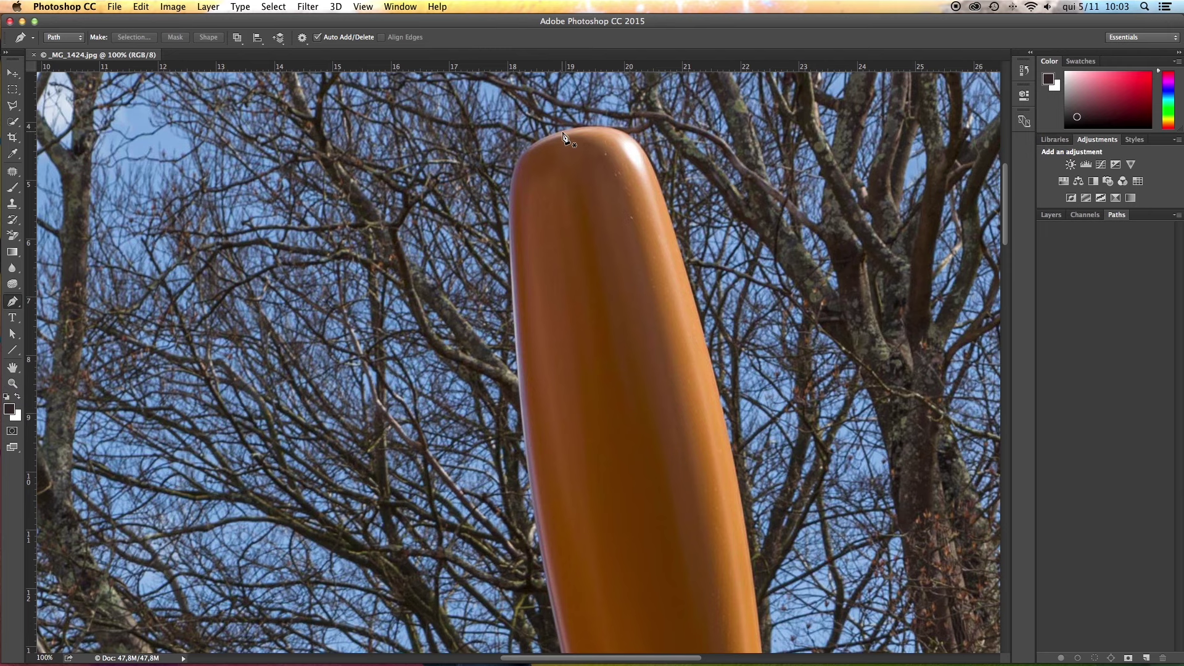
# Start a Pen tool path at the top of the orange shape and trace its rounded upper-left corner
pyautogui.press('super+equal')
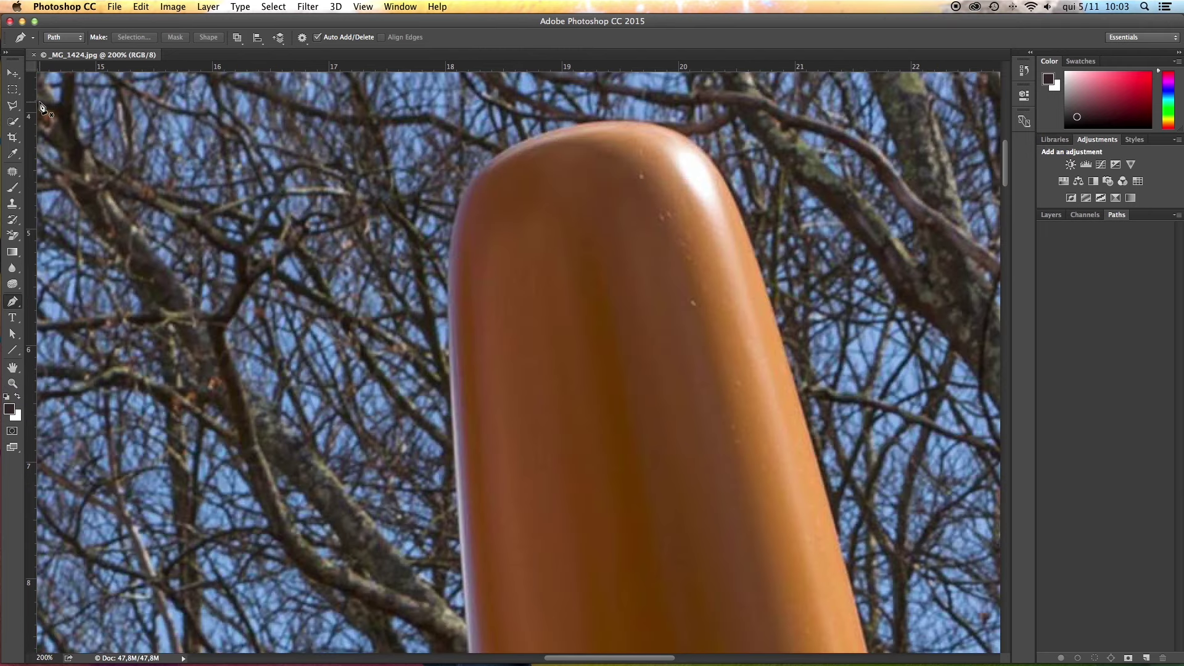
pyautogui.click(582, 125)
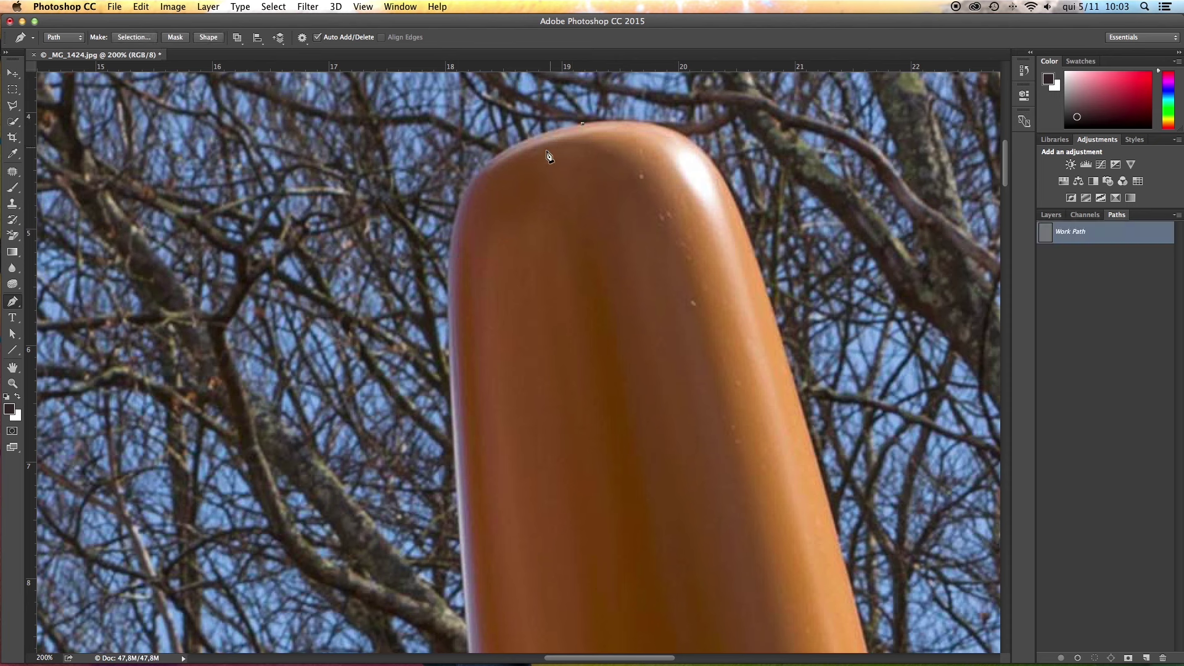
pyautogui.click(469, 184)
pyautogui.moveTo(466, 190); pyautogui.dragTo(442, 235)
pyautogui.moveTo(441, 336); pyautogui.dragTo(445, 352)
# Continue the path down the left edge of the orange shape, adding curved anchor points along its contour
pyautogui.scroll(-3, 445, 352)
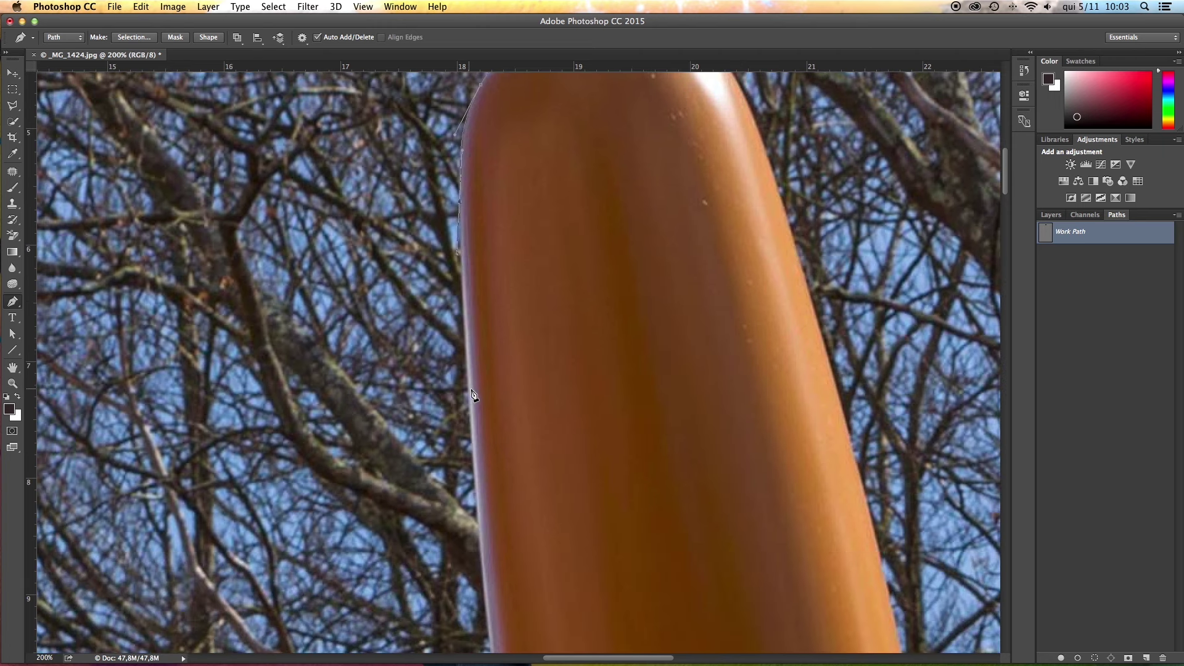
pyautogui.moveTo(470, 406); pyautogui.dragTo(475, 469)
pyautogui.scroll(-5, 546, 471)
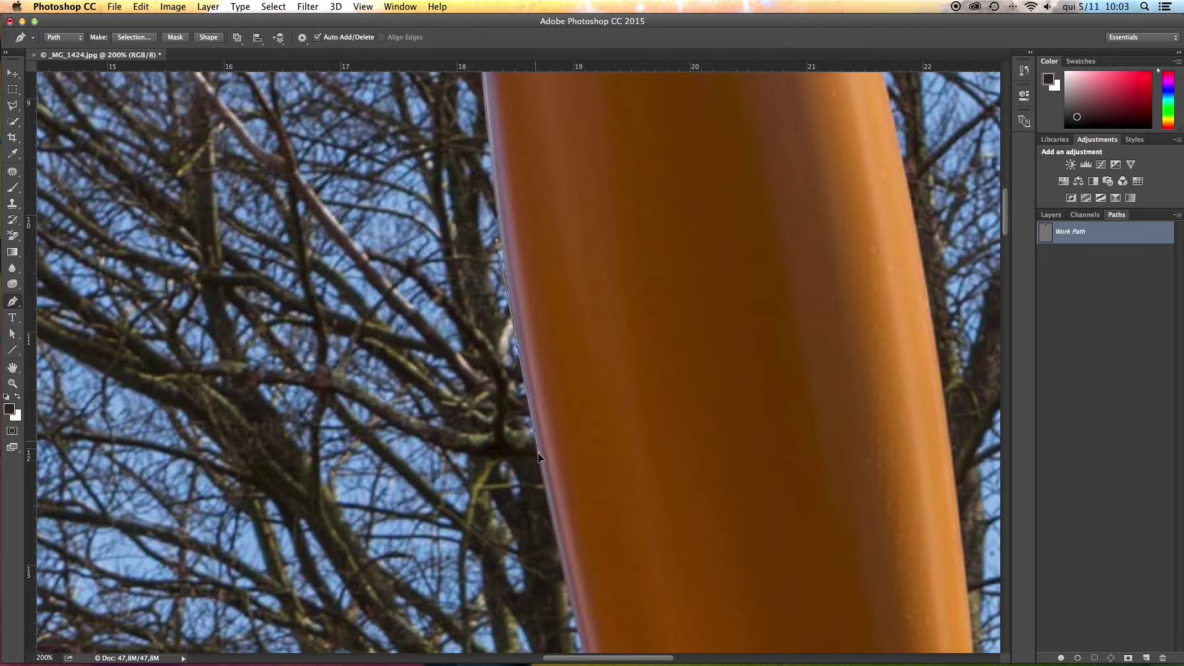
pyautogui.click(544, 491)
pyautogui.scroll(-5, 620, 478)
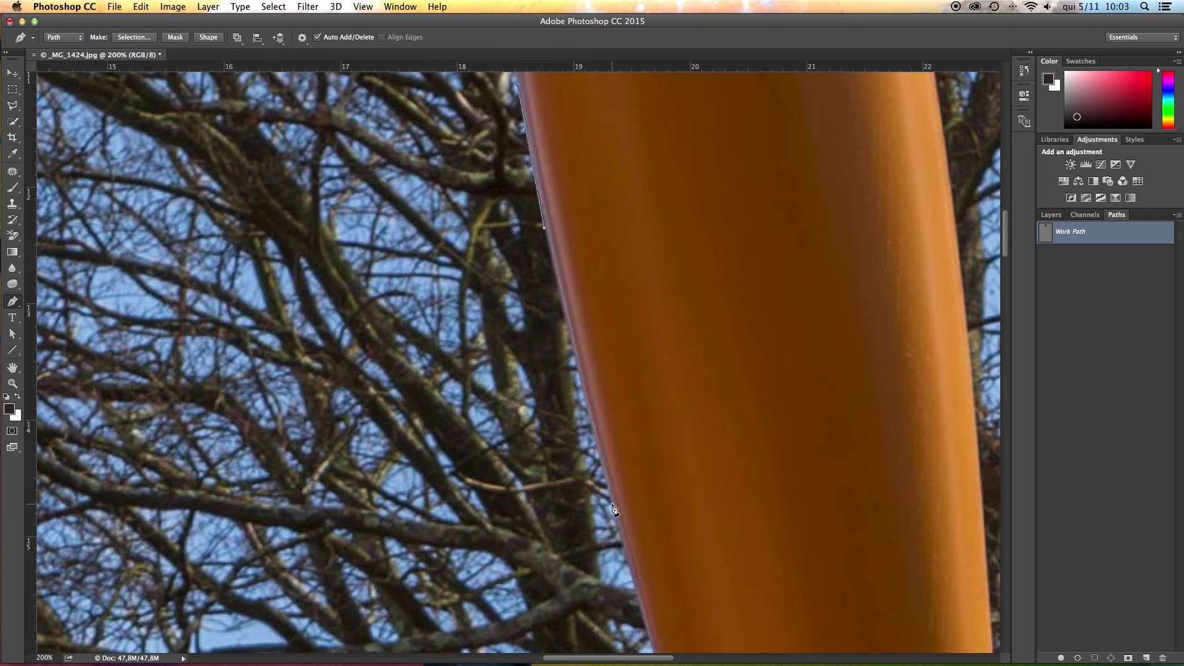
pyautogui.moveTo(621, 546); pyautogui.dragTo(632, 580)
# Trace the rest of the sculpture around the grey stem and red pleated base, closing the path at its starting point
pyautogui.scroll(-5, 655, 548)
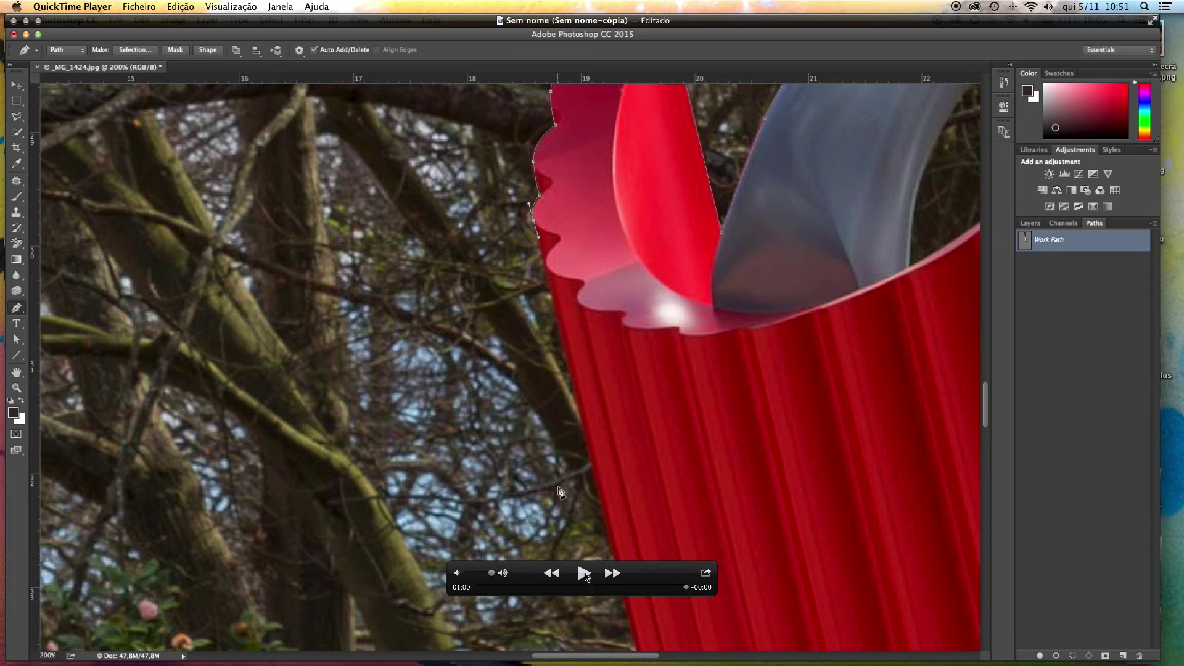
pyautogui.click(584, 574)
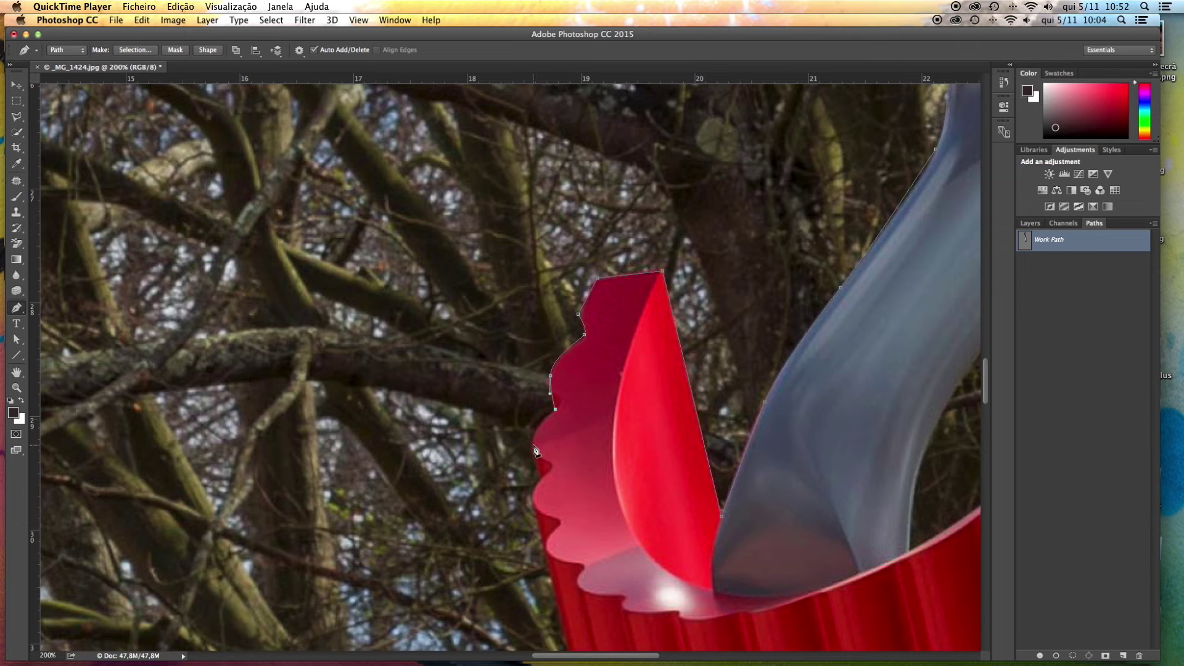
pyautogui.scroll(-5, 782, 481)
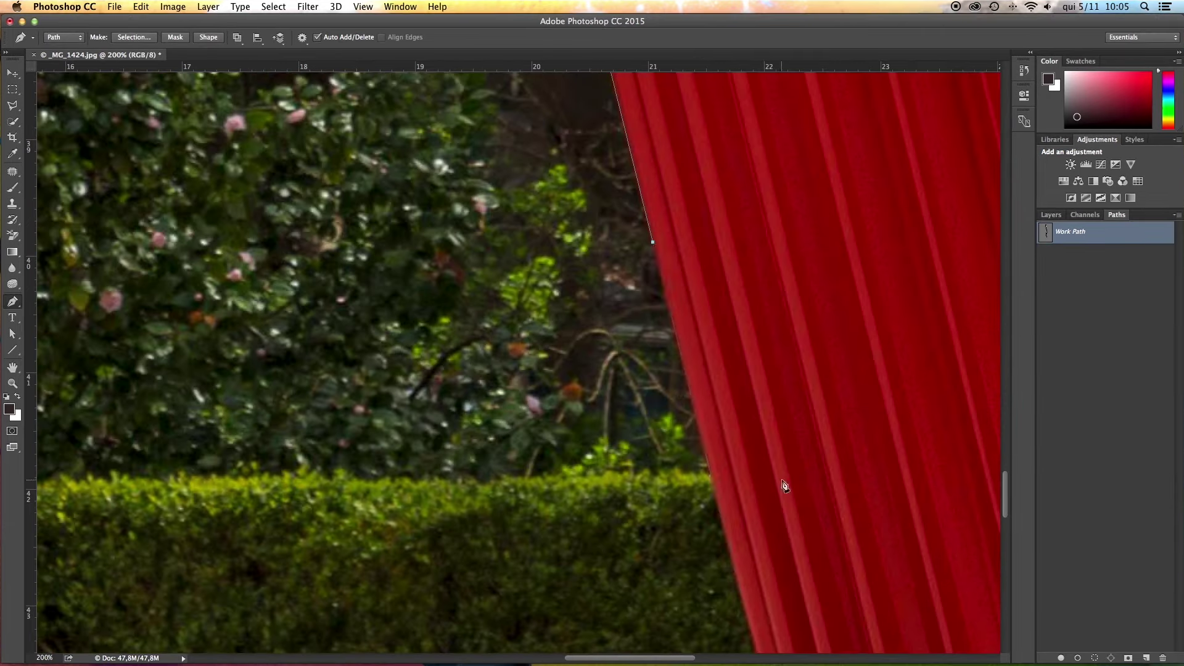
pyautogui.scroll(-6, 782, 484)
pyautogui.hscroll(5, 879, 540)
pyautogui.scroll(4, 813, 183)
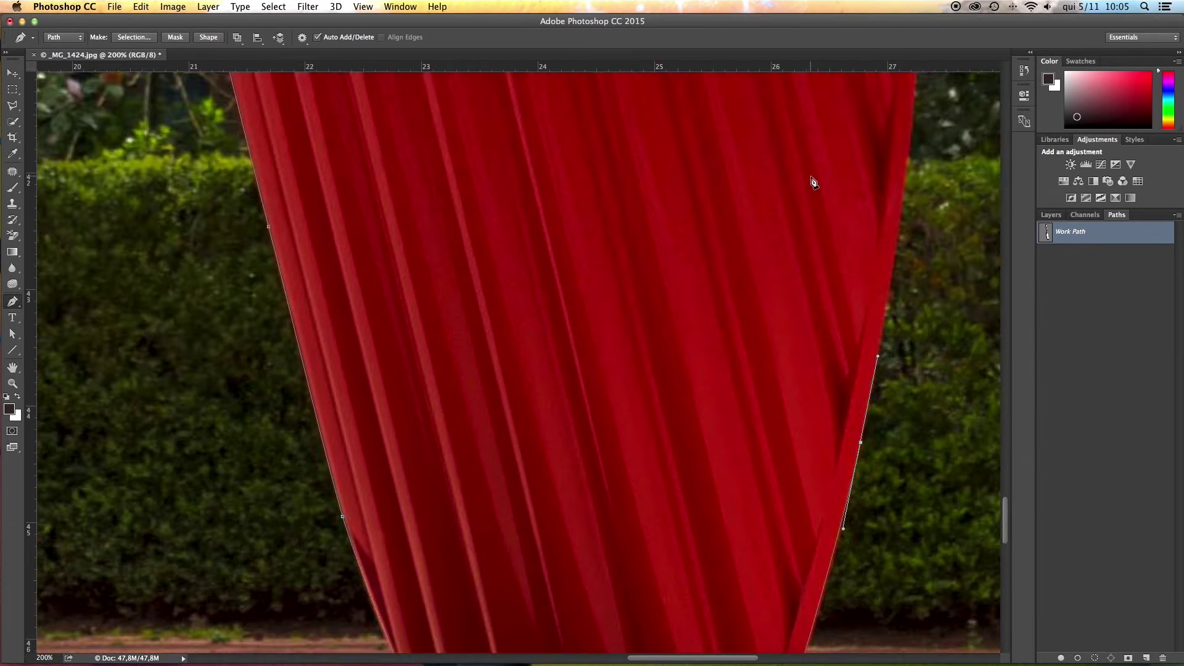
pyautogui.scroll(15, 813, 182)
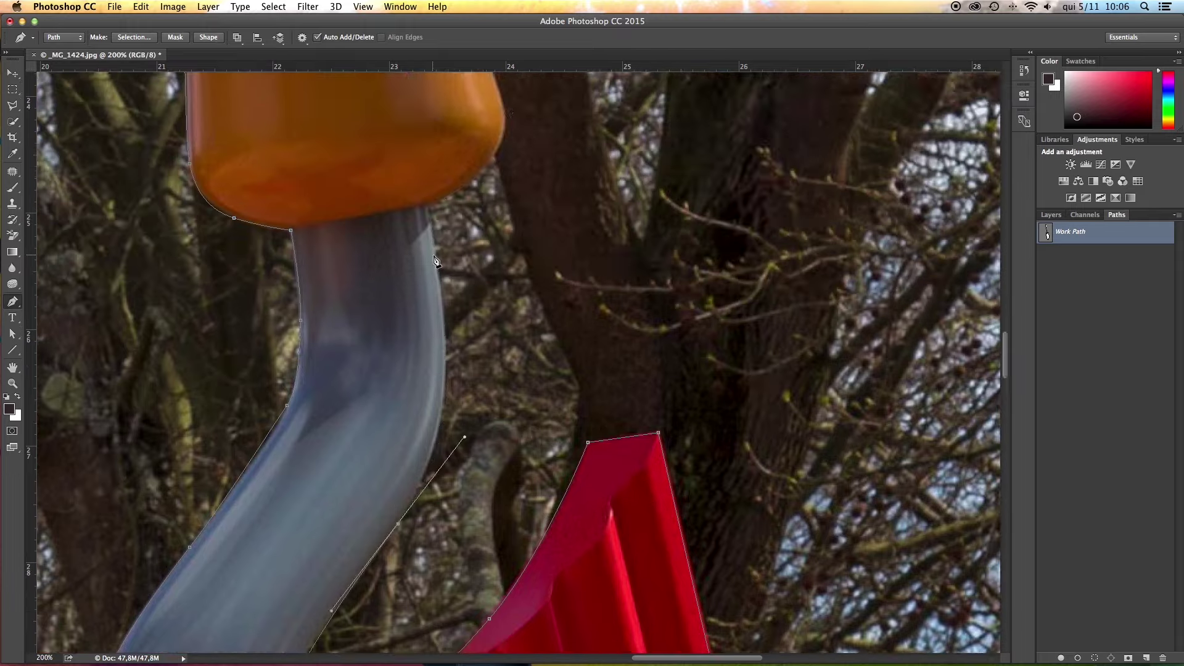
pyautogui.scroll(20, 436, 262)
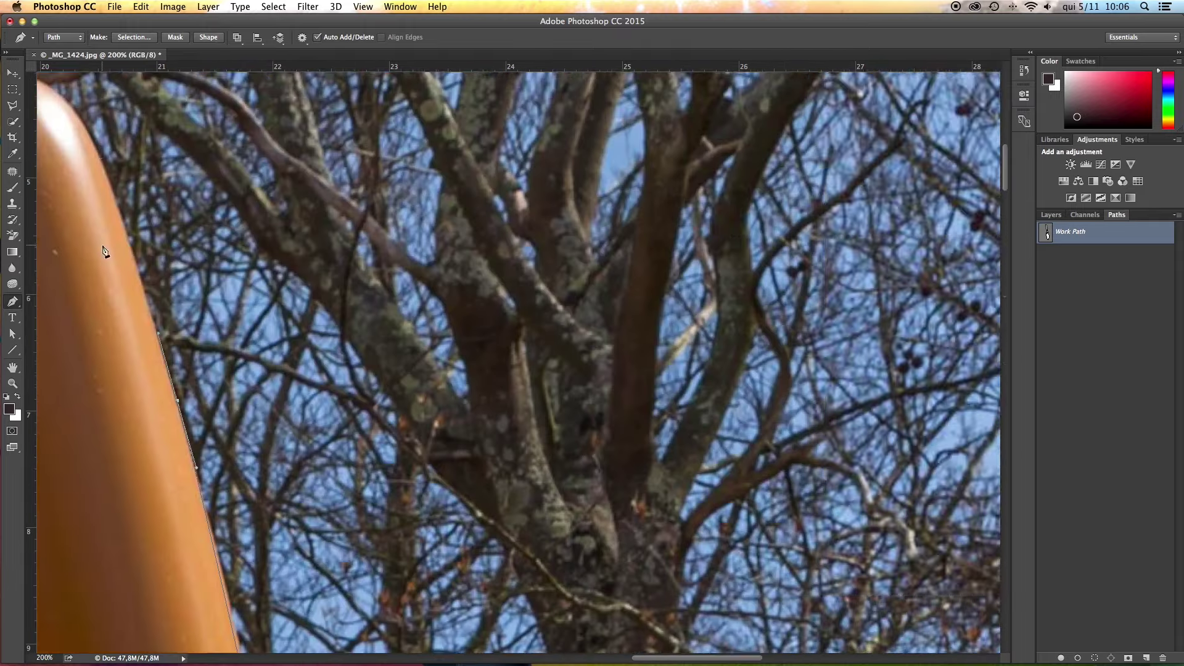
pyautogui.scroll(1, 185, 173)
pyautogui.hscroll(-2, 185, 172)
pyautogui.hscroll(-3, 190, 183)
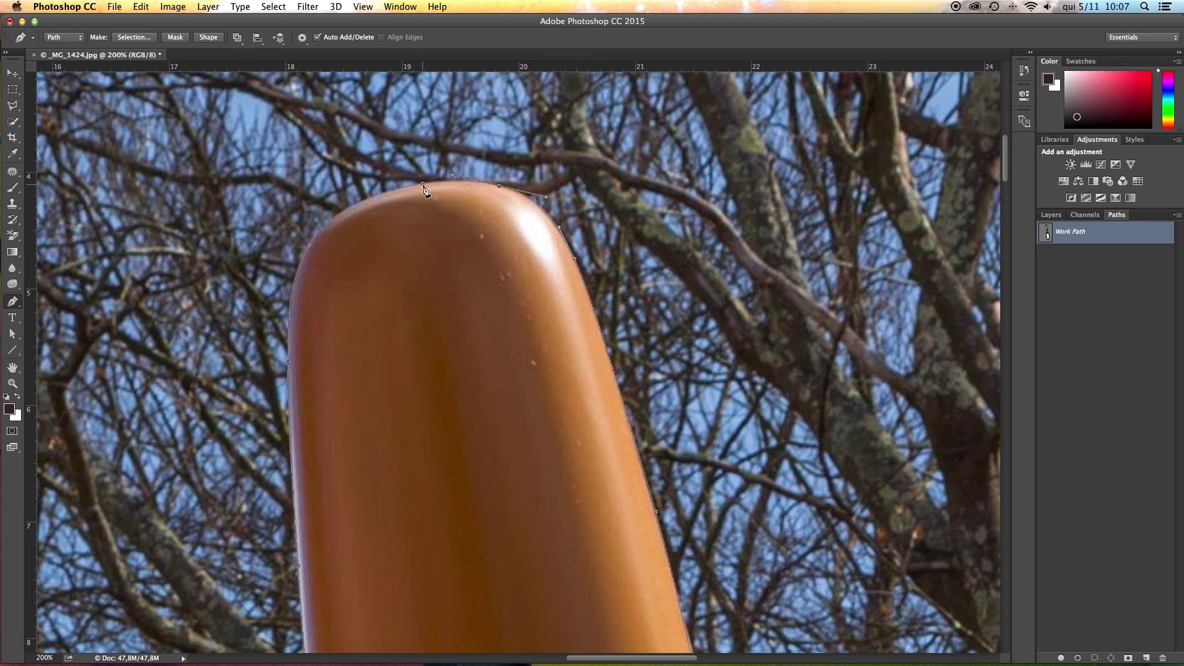
pyautogui.click(423, 185)
pyautogui.click(1049, 216)
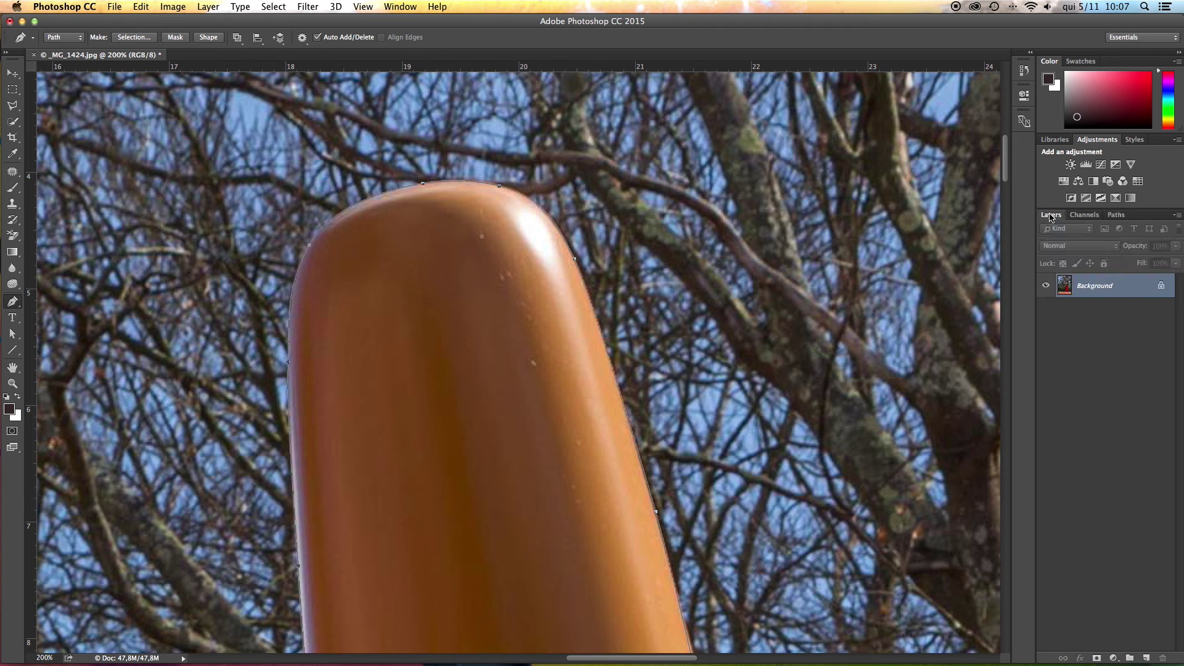
pyautogui.click(1117, 215)
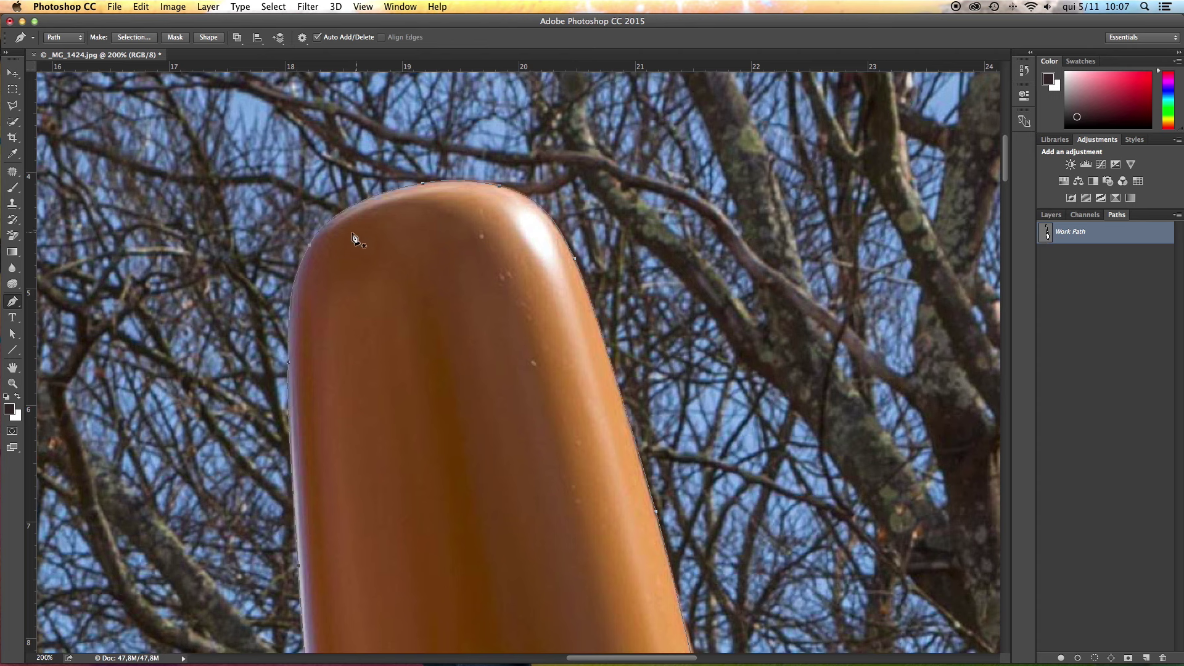
pyautogui.rightClick(480, 289)
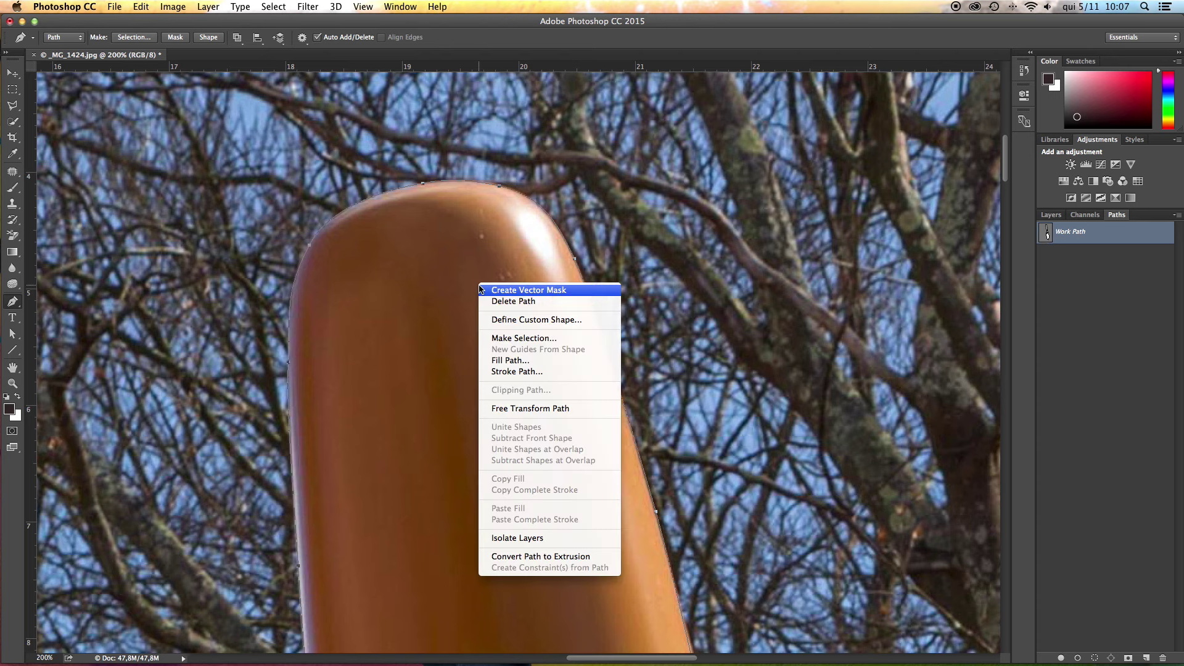
pyautogui.click(534, 340)
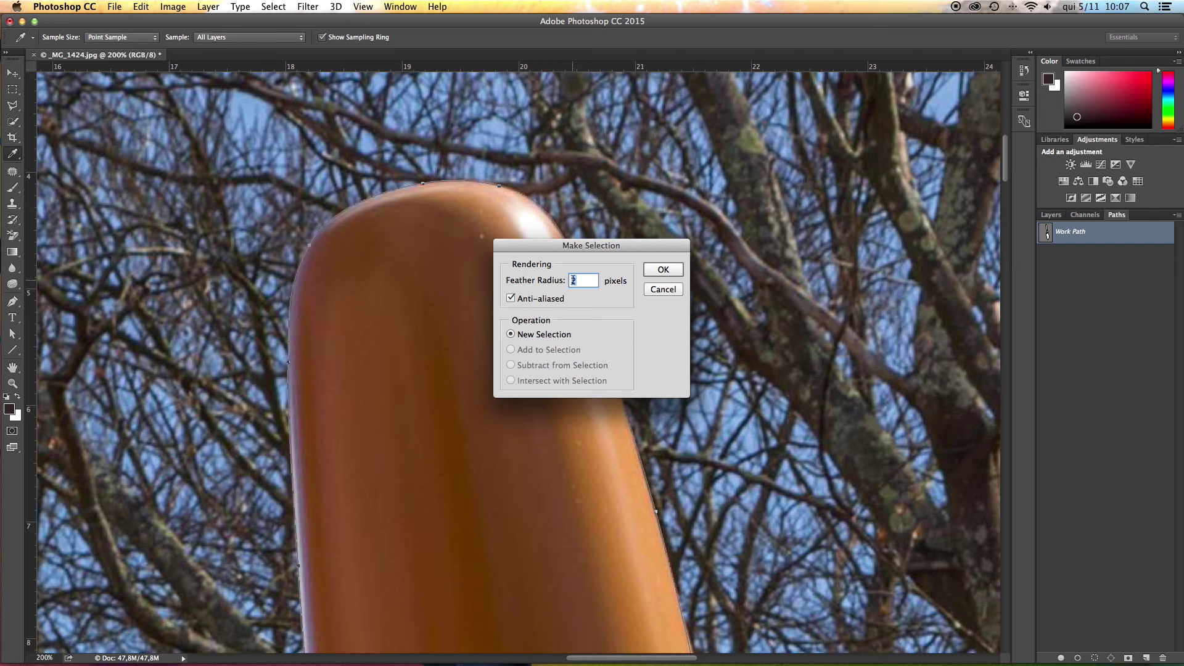
pyautogui.click(663, 289)
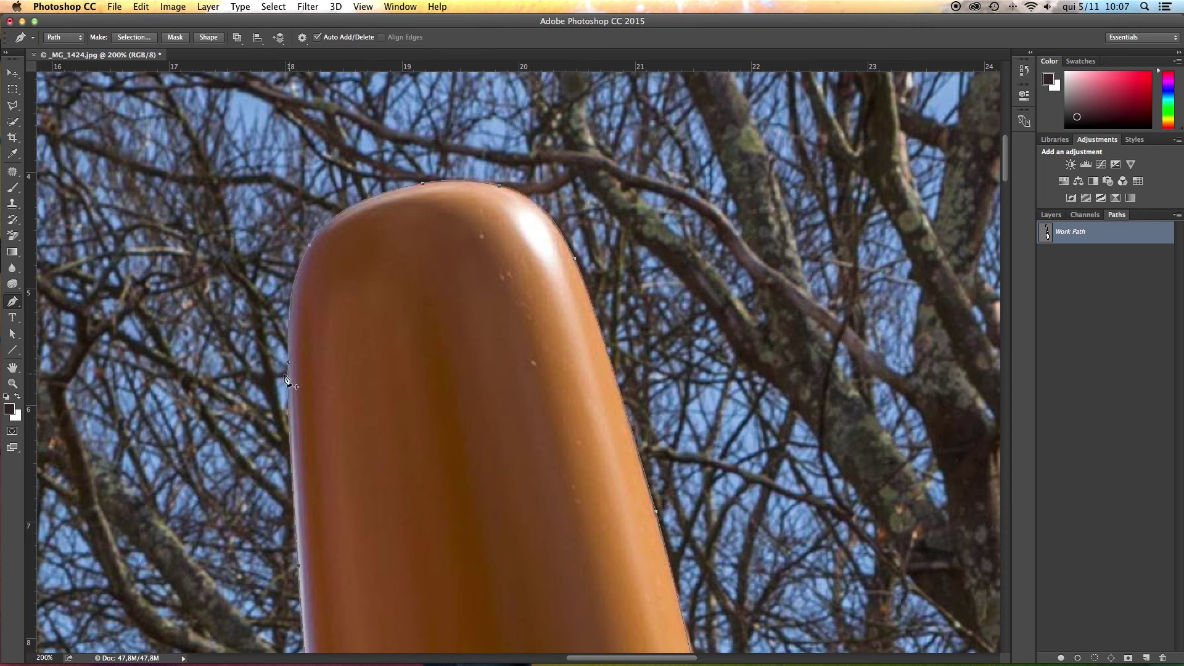
# Use the Direct Selection tool to adjust the path points and handles around the orange shape's rounded top
pyautogui.hscroll(1, 119, 376)
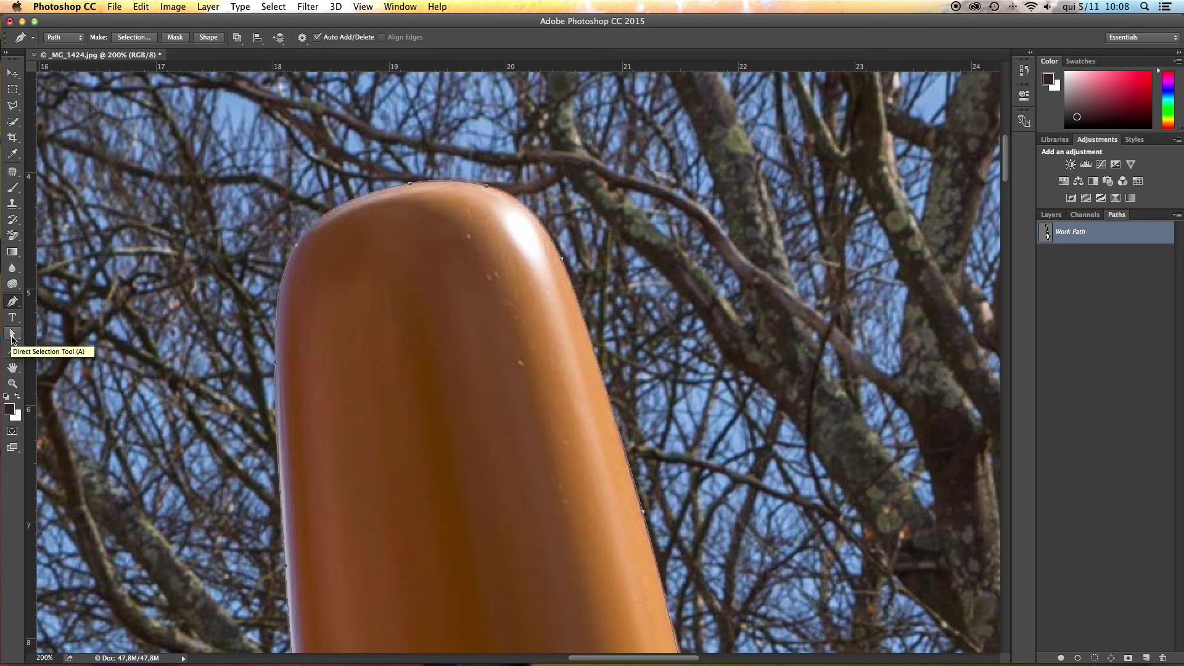
pyautogui.click(12, 336)
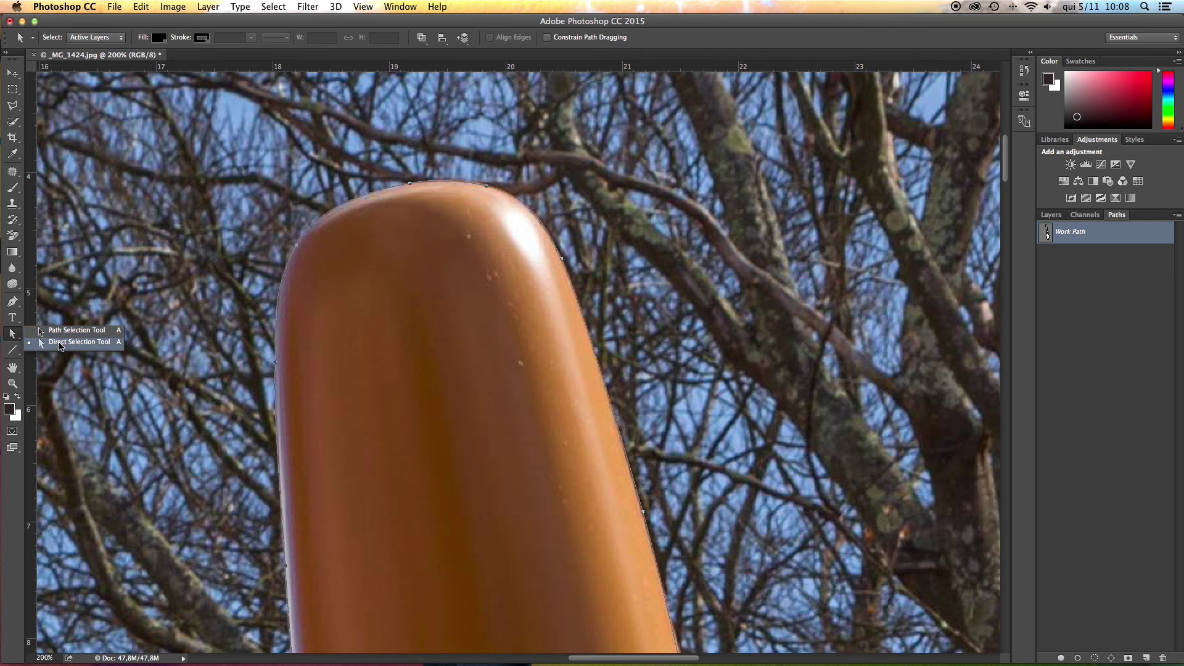
pyautogui.click(60, 346)
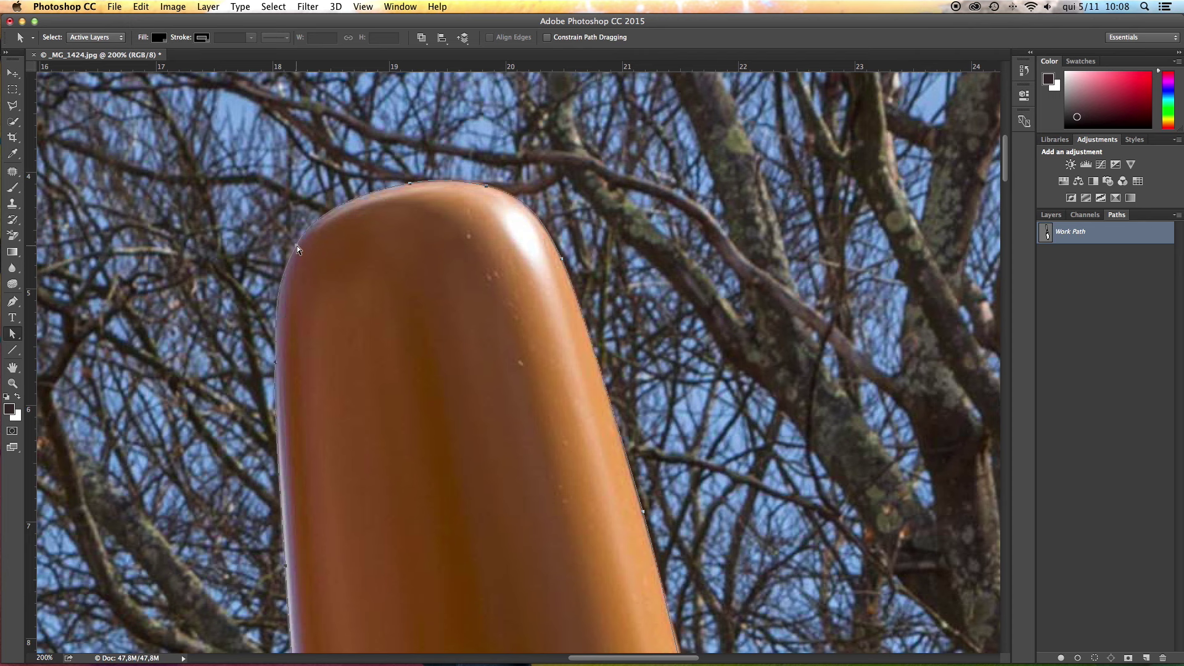
pyautogui.click(328, 212)
pyautogui.moveTo(275, 287); pyautogui.dragTo(273, 290)
pyautogui.click(275, 364)
pyautogui.moveTo(486, 185); pyautogui.dragTo(492, 186)
# Adjust the curve handles along the upper right edge of the orange shape so the path follows its contour
pyautogui.scroll(-10, 565, 405)
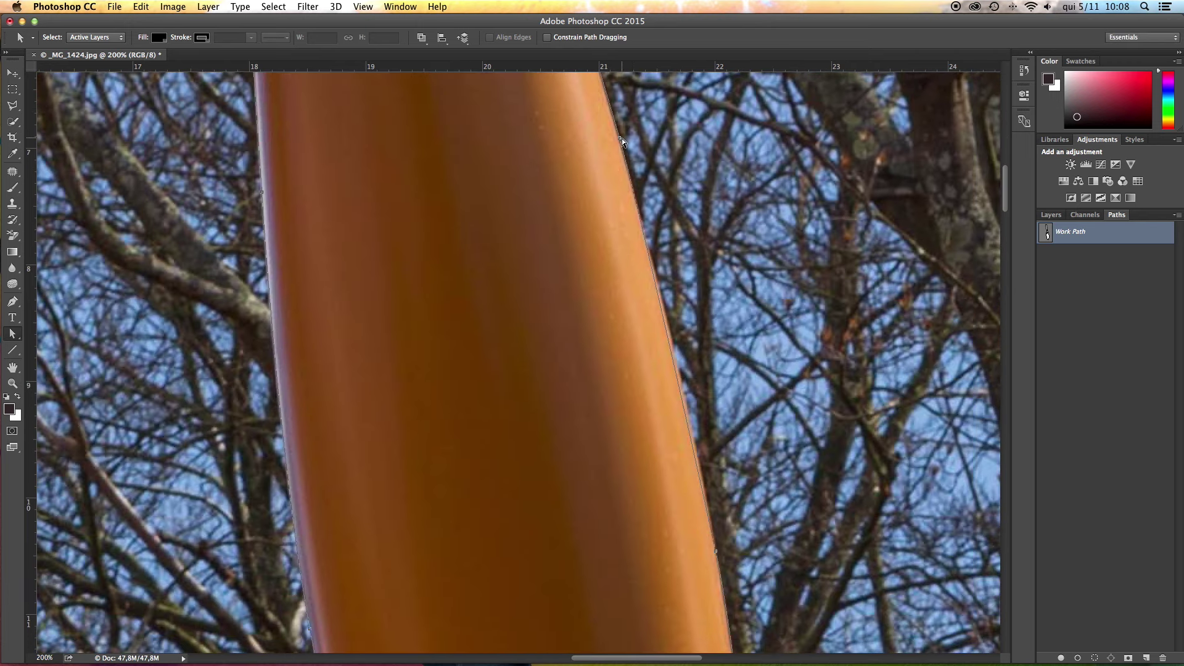
pyautogui.click(620, 137)
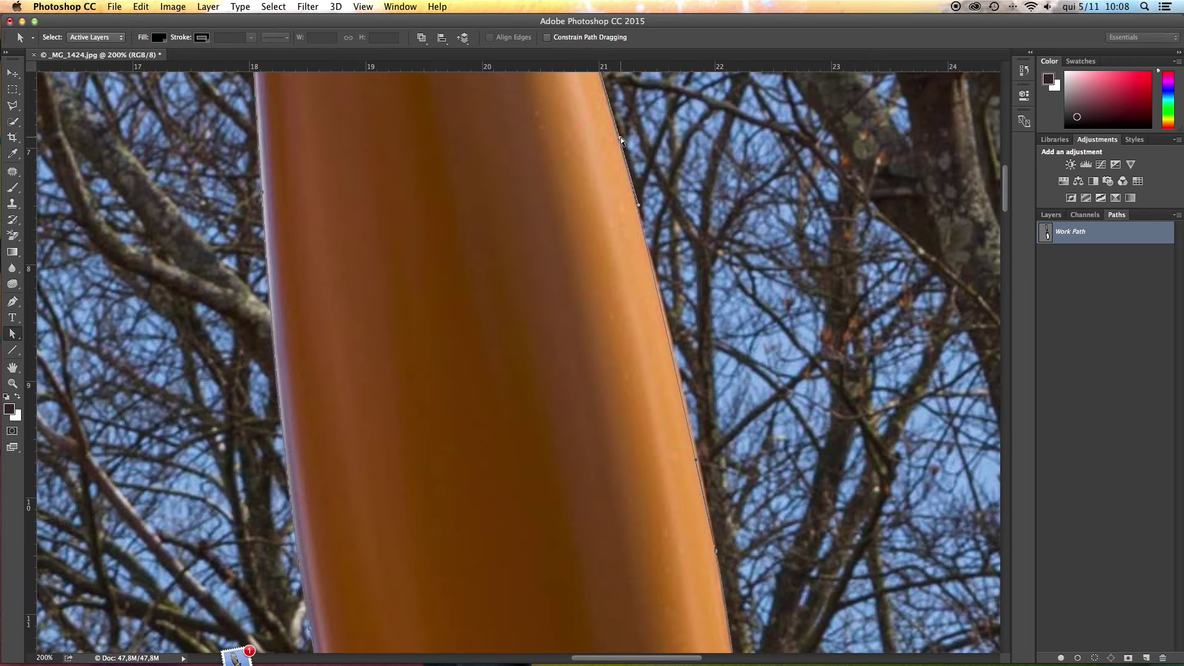
pyautogui.moveTo(638, 205); pyautogui.dragTo(662, 279)
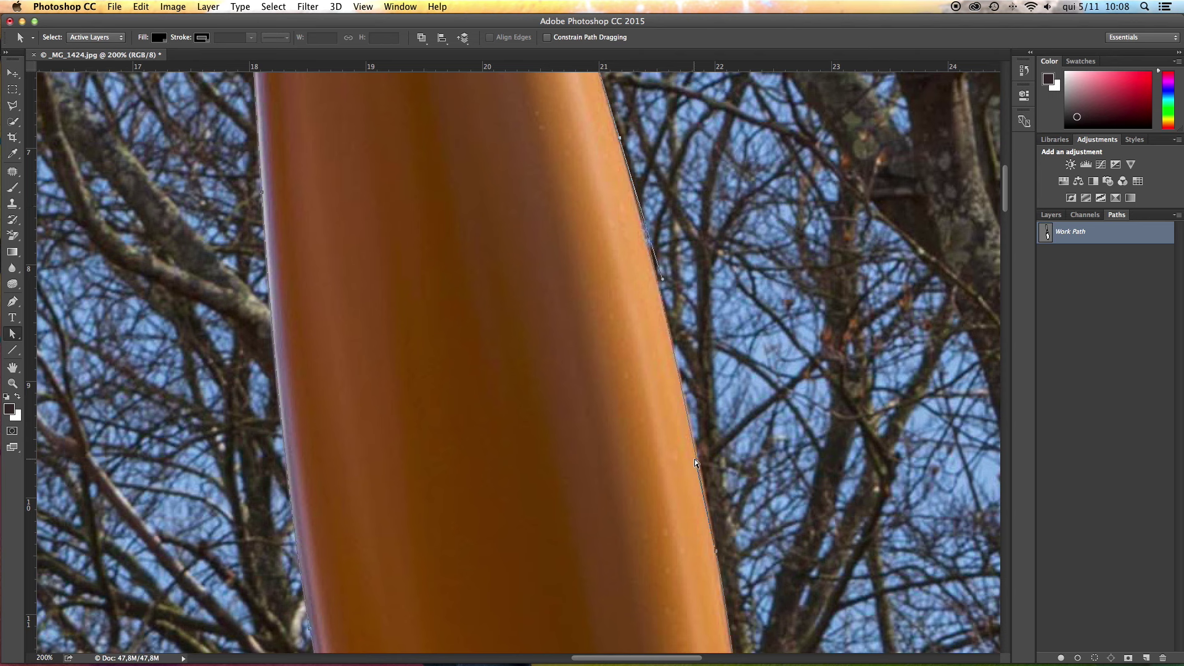
pyautogui.moveTo(697, 456); pyautogui.dragTo(700, 451)
pyautogui.scroll(-5, 702, 489)
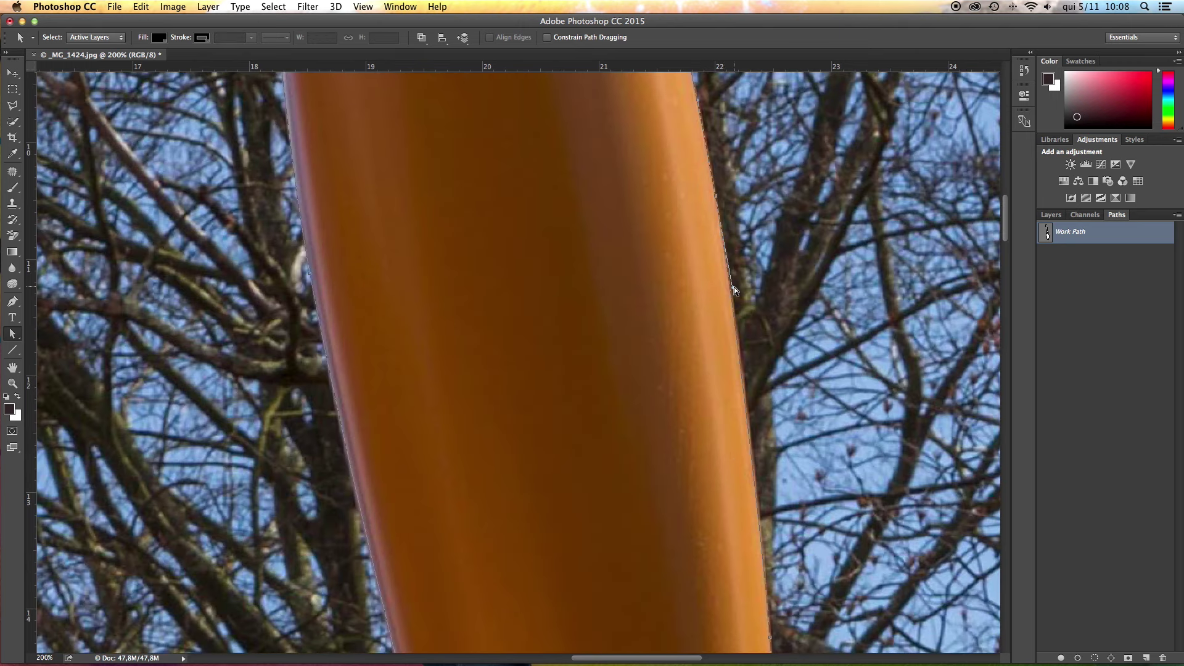
pyautogui.moveTo(734, 287); pyautogui.dragTo(743, 319)
# Refine the path's anchor points along the middle of the orange shape's right edge
pyautogui.scroll(-5, 734, 447)
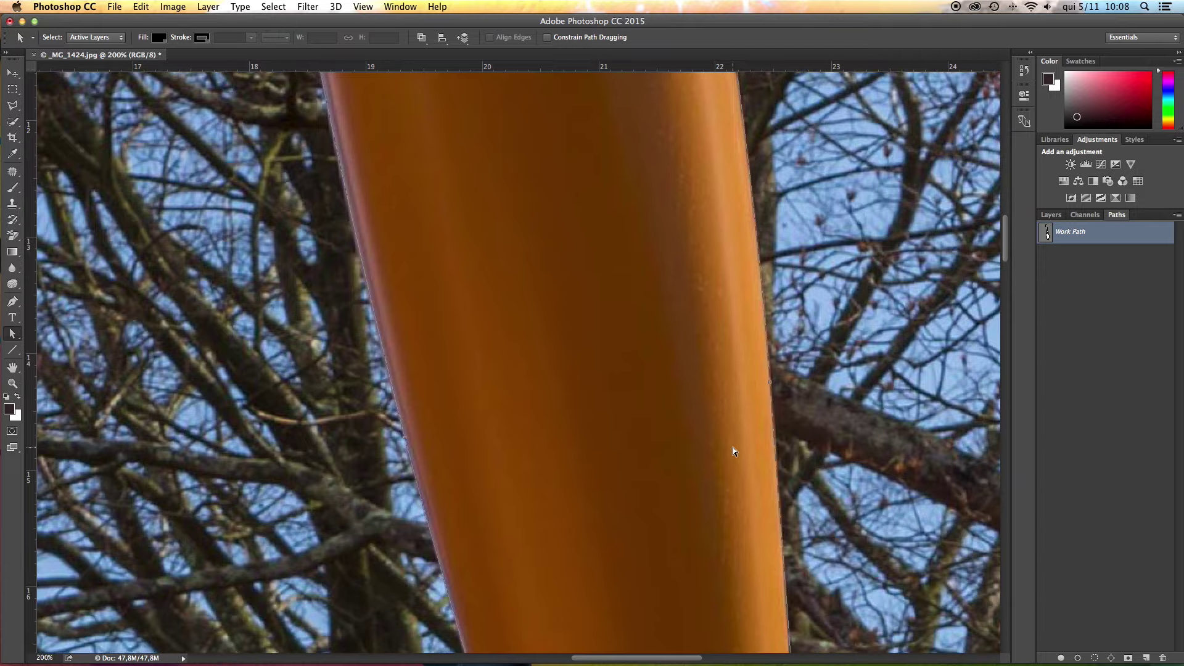
pyautogui.scroll(-3, 733, 447)
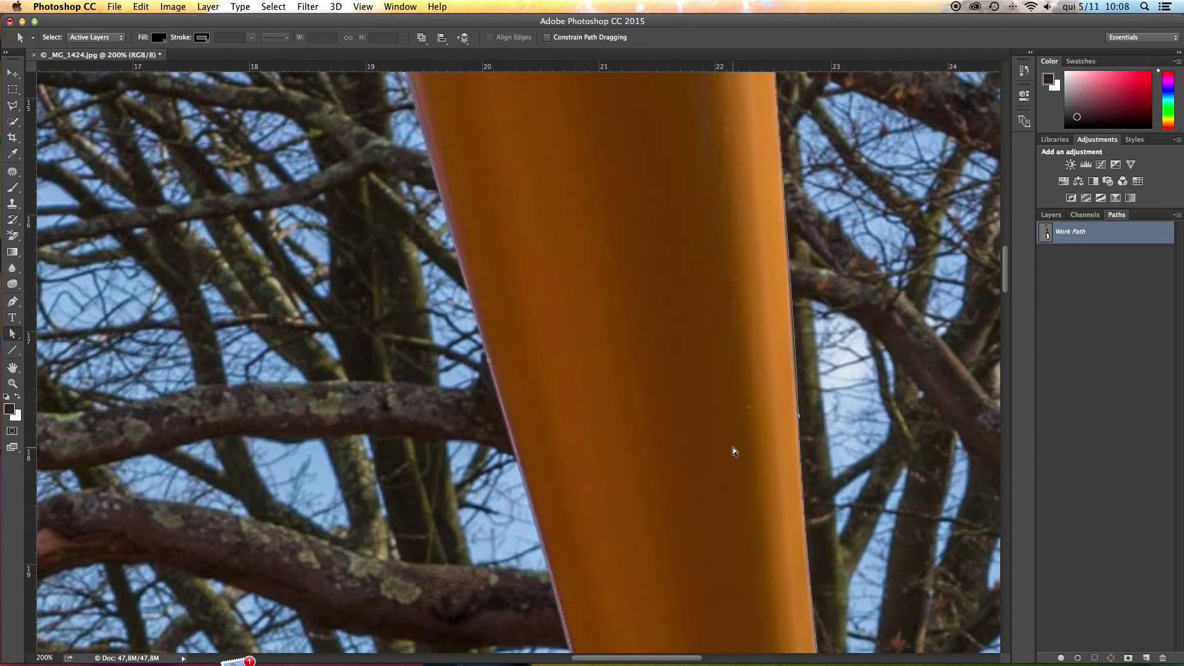
pyautogui.click(799, 417)
pyautogui.scroll(2, 771, 182)
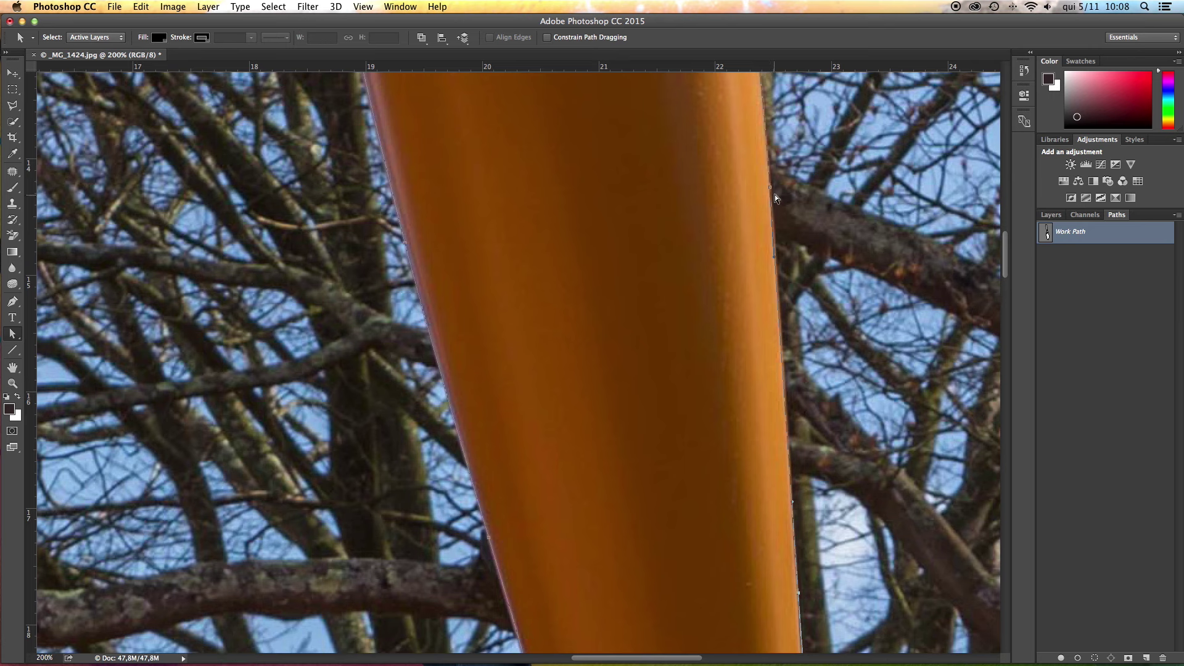
pyautogui.moveTo(771, 188); pyautogui.dragTo(774, 195)
pyautogui.scroll(-5, 773, 356)
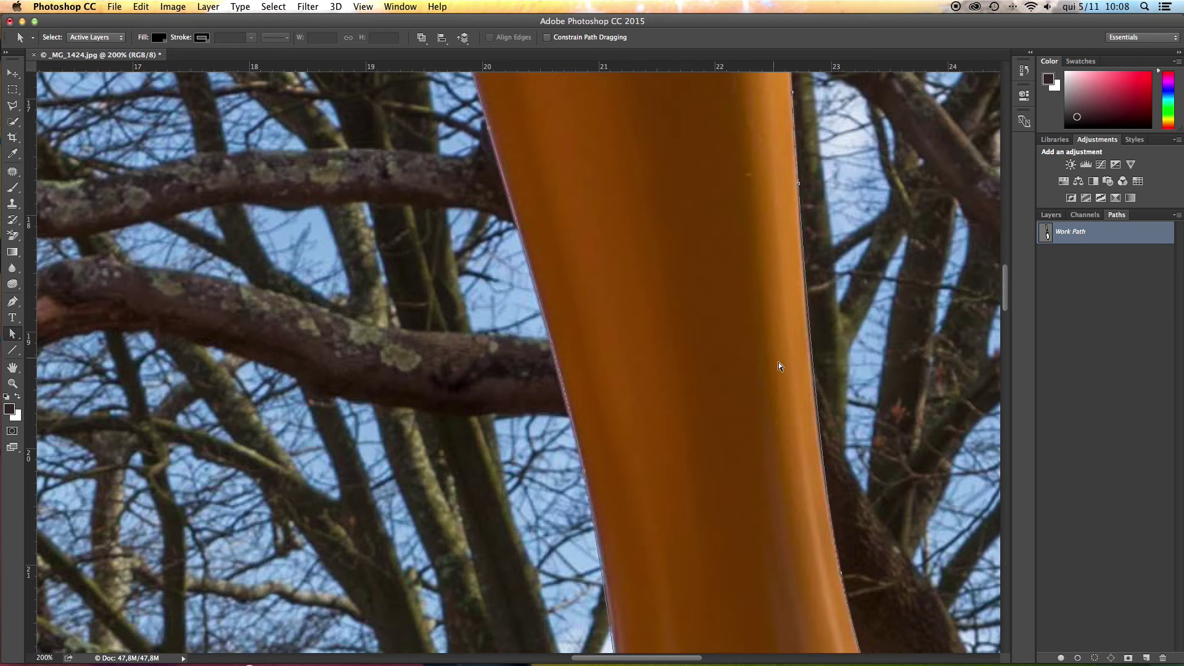
pyautogui.click(795, 181)
# Reposition the path points on the left edge where the orange shape narrows
pyautogui.scroll(-3, 802, 447)
pyautogui.hscroll(2, 802, 447)
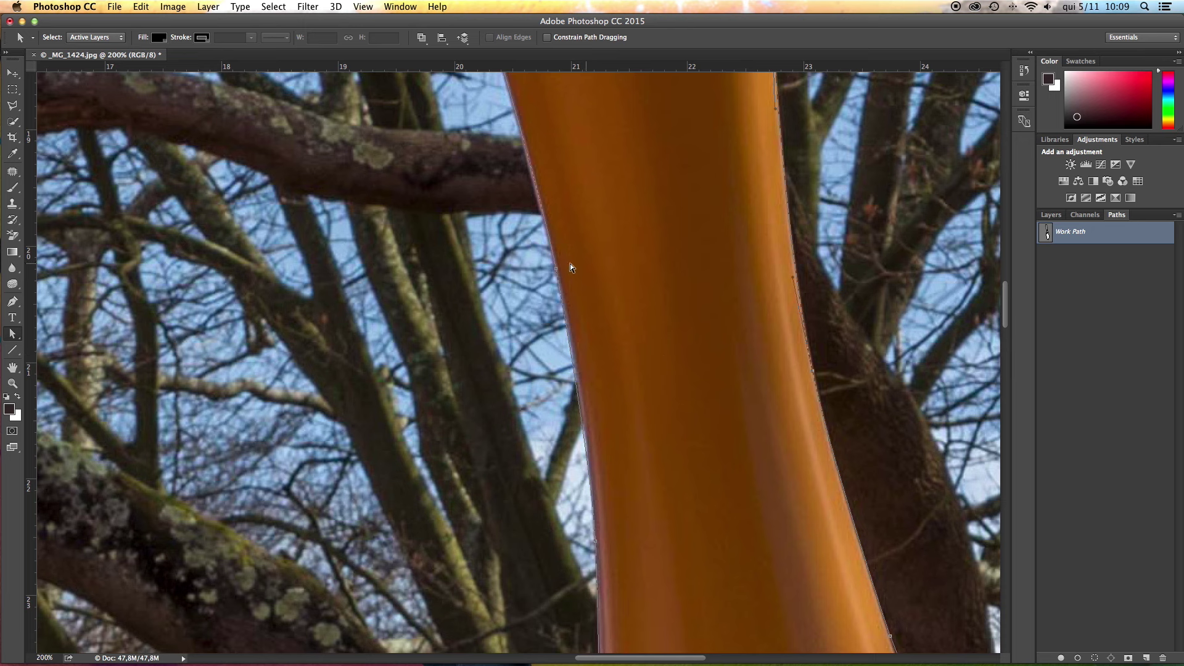
pyautogui.click(556, 269)
pyautogui.moveTo(556, 270); pyautogui.dragTo(557, 277)
pyautogui.moveTo(543, 202); pyautogui.dragTo(540, 210)
# Fit the path curve to the rounded lower-left corner of the orange shape by adjusting its points and handles
pyautogui.scroll(-4, 615, 450)
pyautogui.scroll(-3, 616, 449)
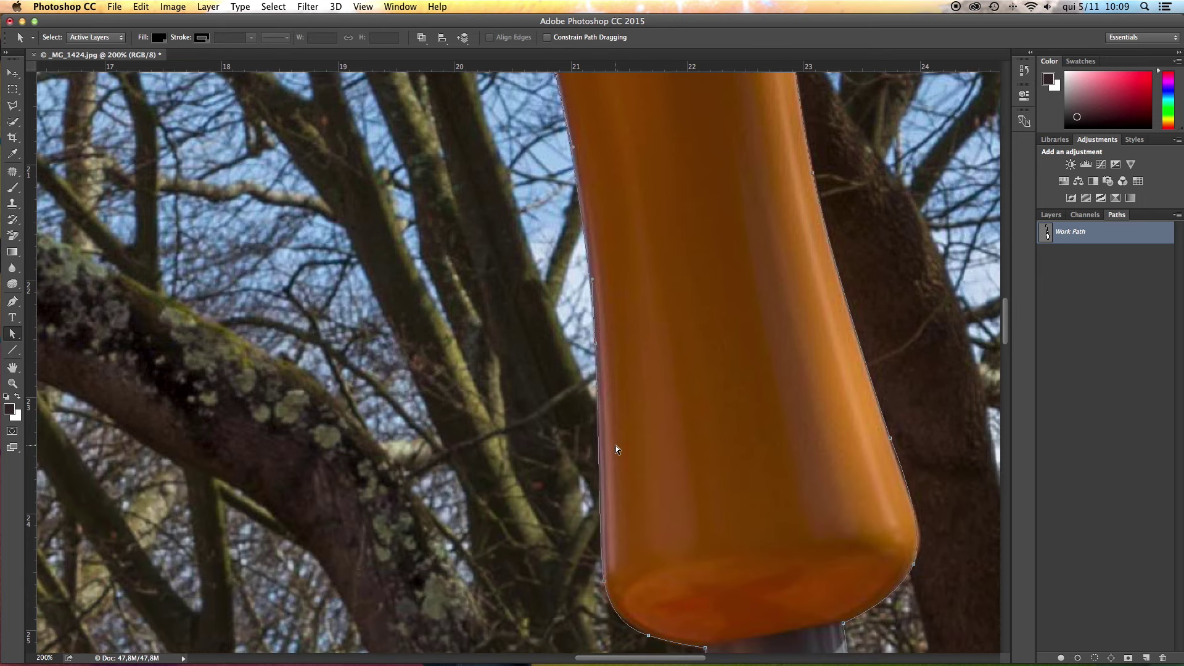
pyautogui.moveTo(605, 583); pyautogui.dragTo(604, 586)
pyautogui.click(649, 638)
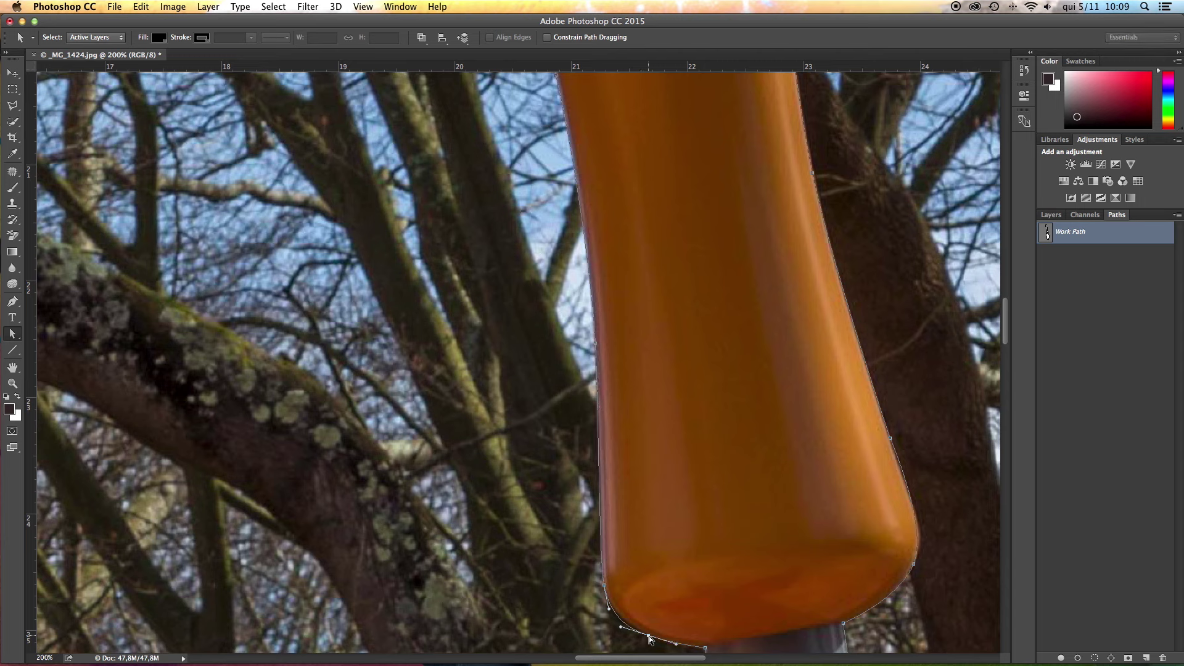
pyautogui.moveTo(620, 629); pyautogui.dragTo(623, 623)
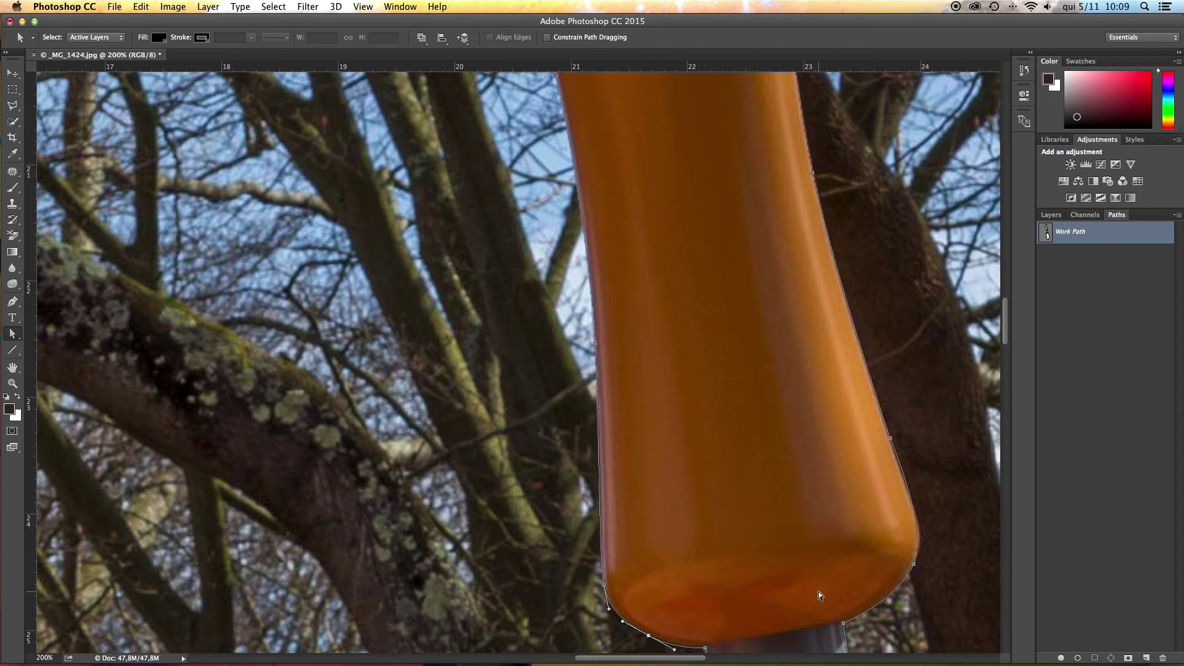
# Adjust the path's anchor points and curve handles on both edges of the grey neck's upper bend
pyautogui.scroll(-14, 820, 591)
pyautogui.click(702, 433)
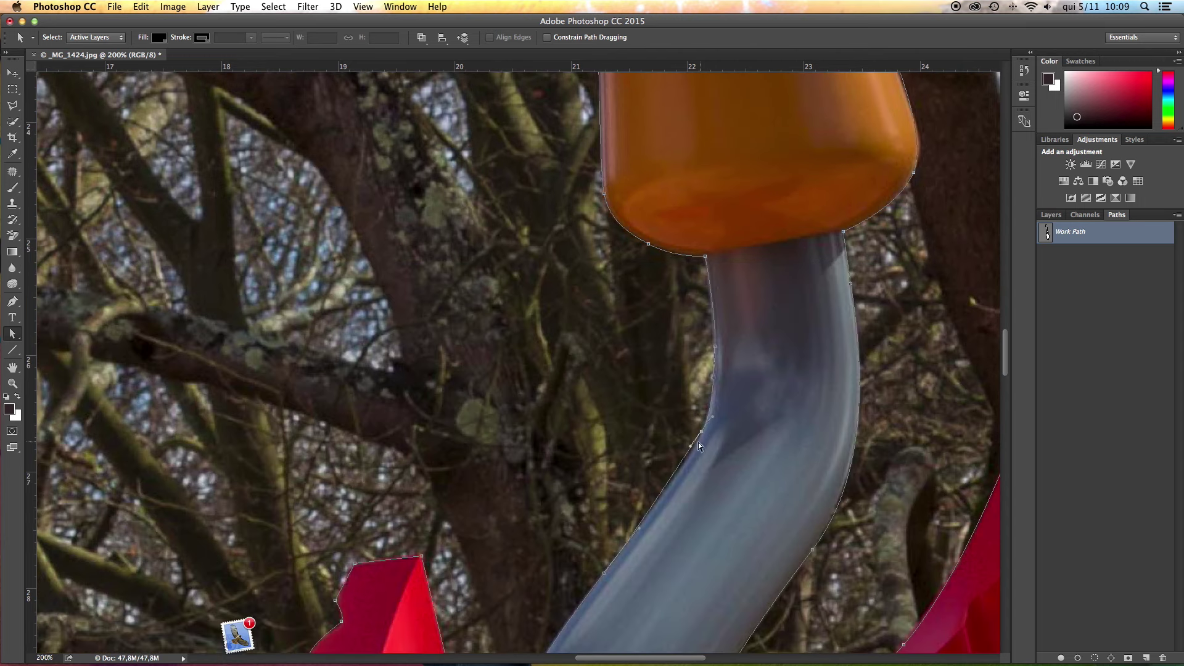
pyautogui.click(812, 550)
pyautogui.moveTo(881, 464)
pyautogui.mouseDown()
pyautogui.moveTo(862, 472)
pyautogui.moveTo(880, 453)
pyautogui.mouseUp()
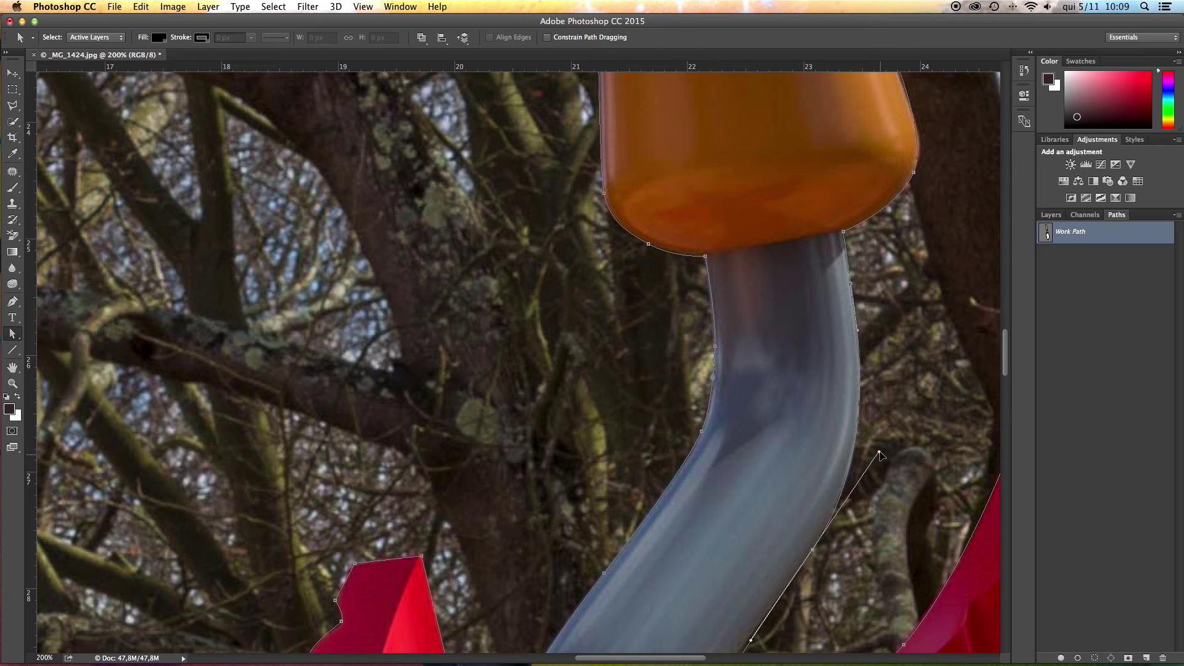
# Refine the path points along both edges of the grey neck's lower section, just above the red blade
pyautogui.scroll(-10, 739, 519)
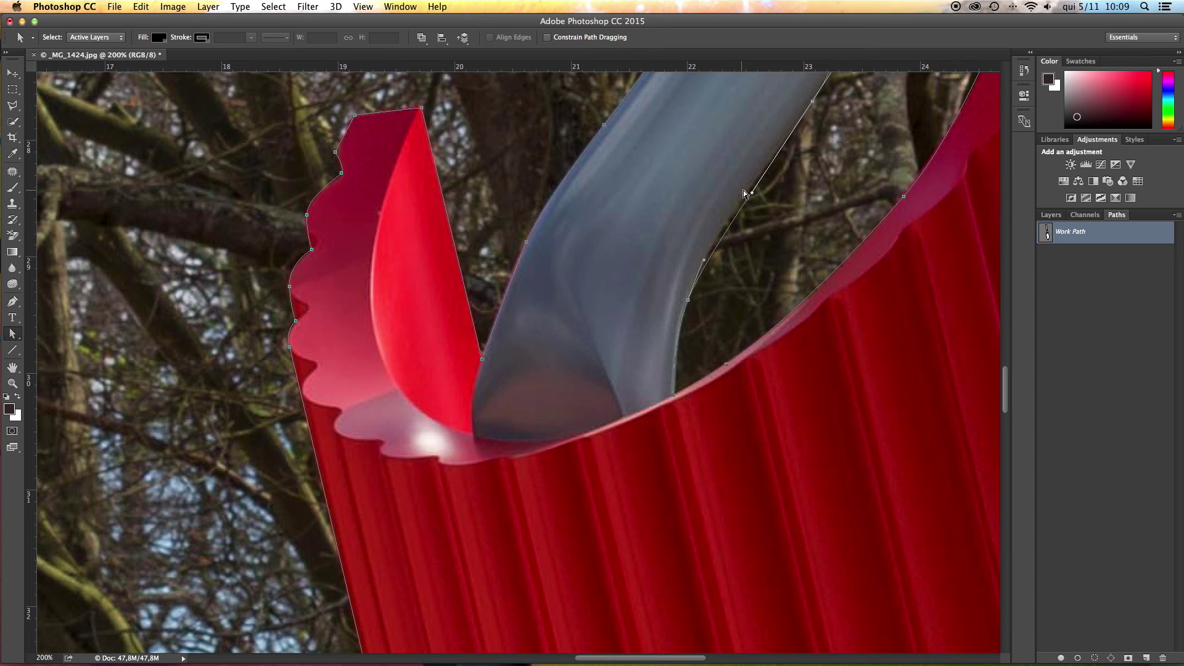
pyautogui.moveTo(706, 261); pyautogui.dragTo(716, 229)
pyautogui.click(528, 245)
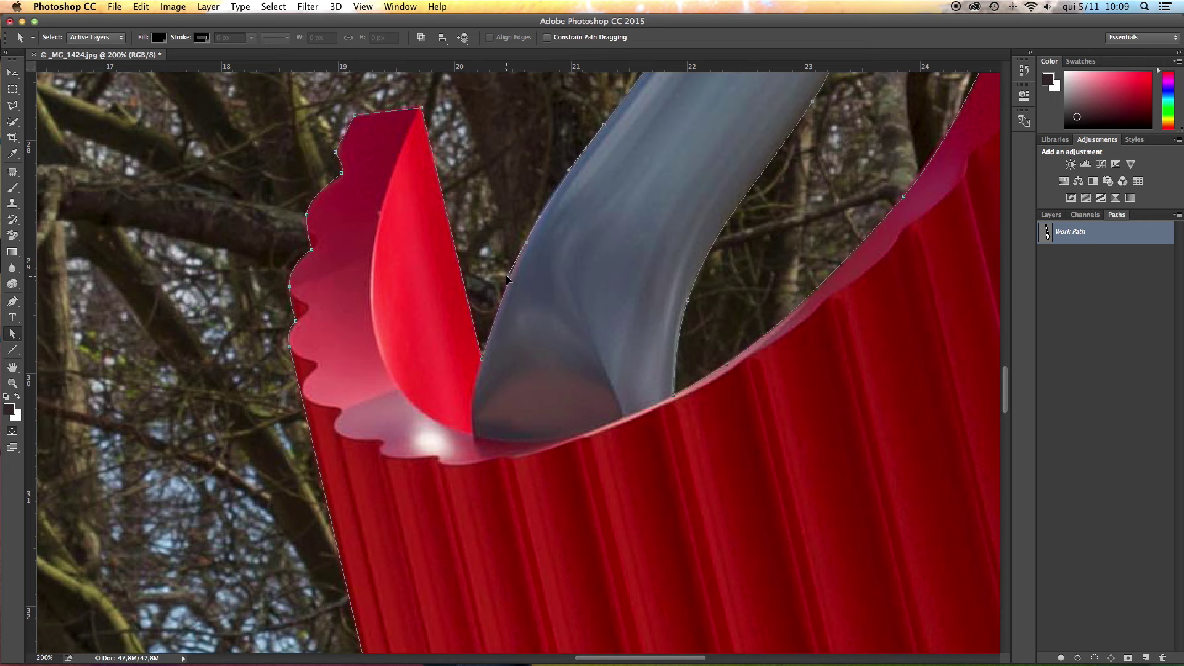
# Try the Convert Point tool on the red flap's tip and on a scalloped edge point, undoing the conversions
pyautogui.hscroll(-5, 406, 148)
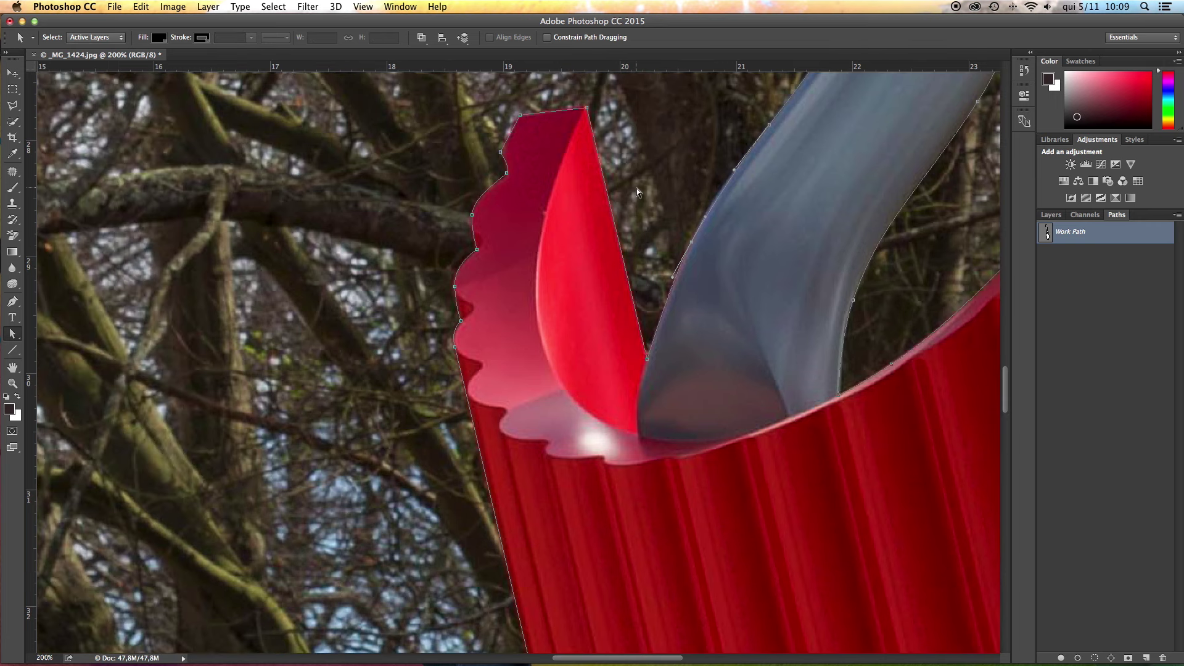
pyautogui.scroll(3, 628, 196)
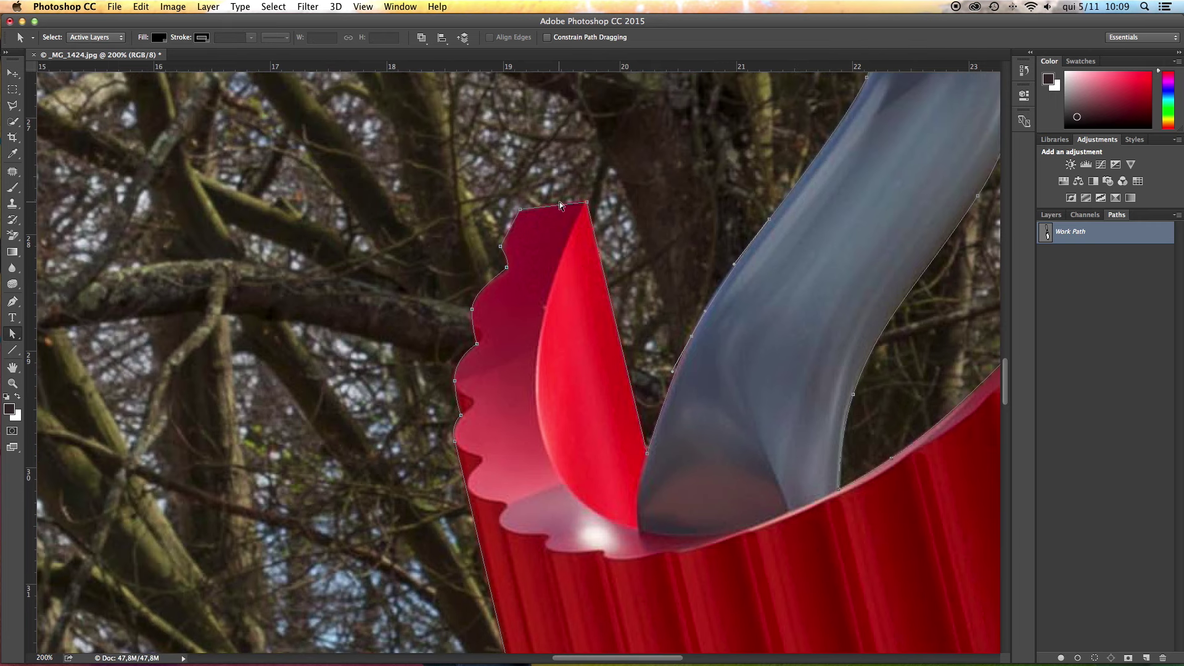
pyautogui.click(12, 302)
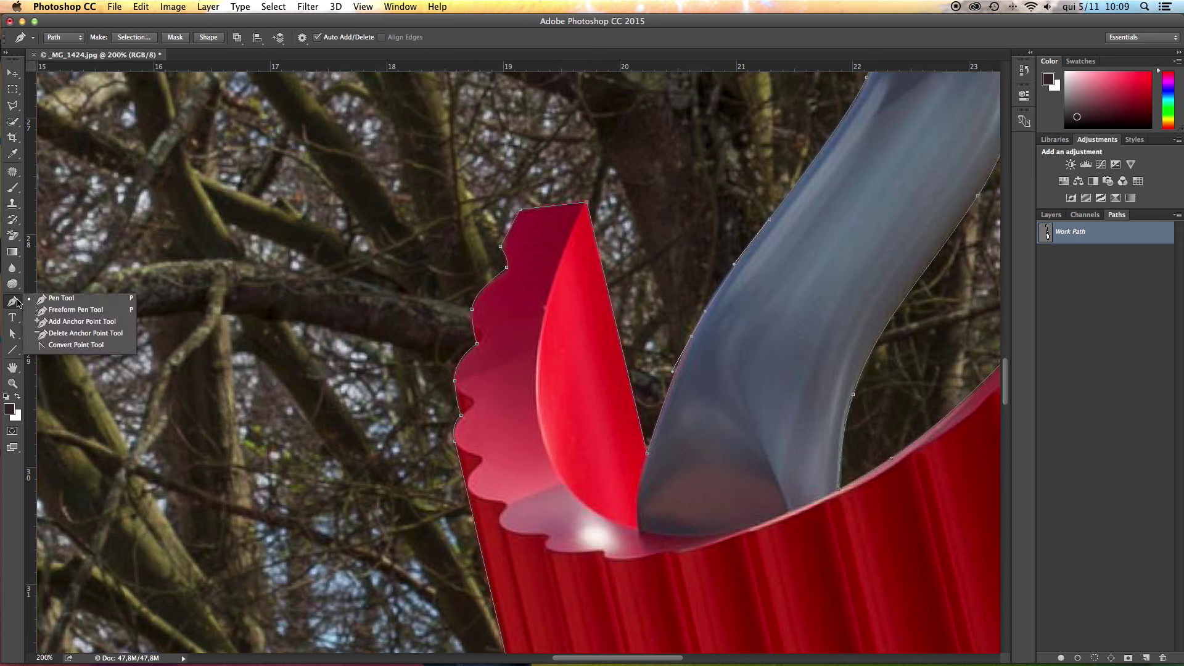
pyautogui.click(75, 346)
pyautogui.moveTo(586, 203); pyautogui.dragTo(553, 183)
pyautogui.press('super+z')
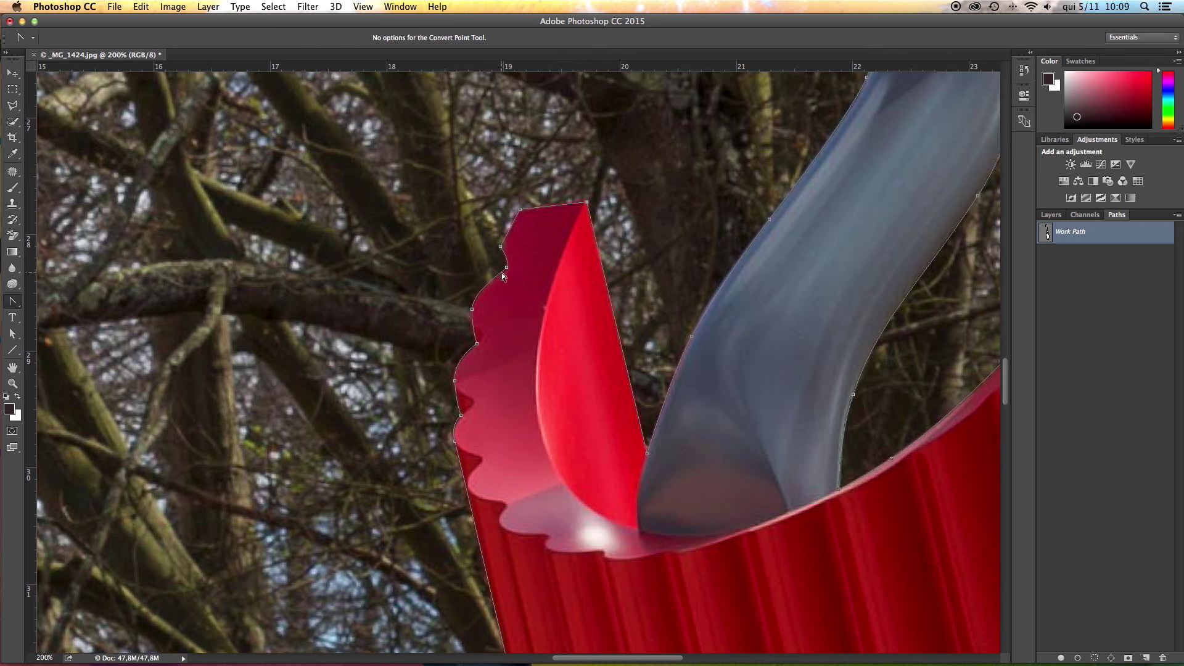
pyautogui.click(472, 310)
pyautogui.press('super+z')
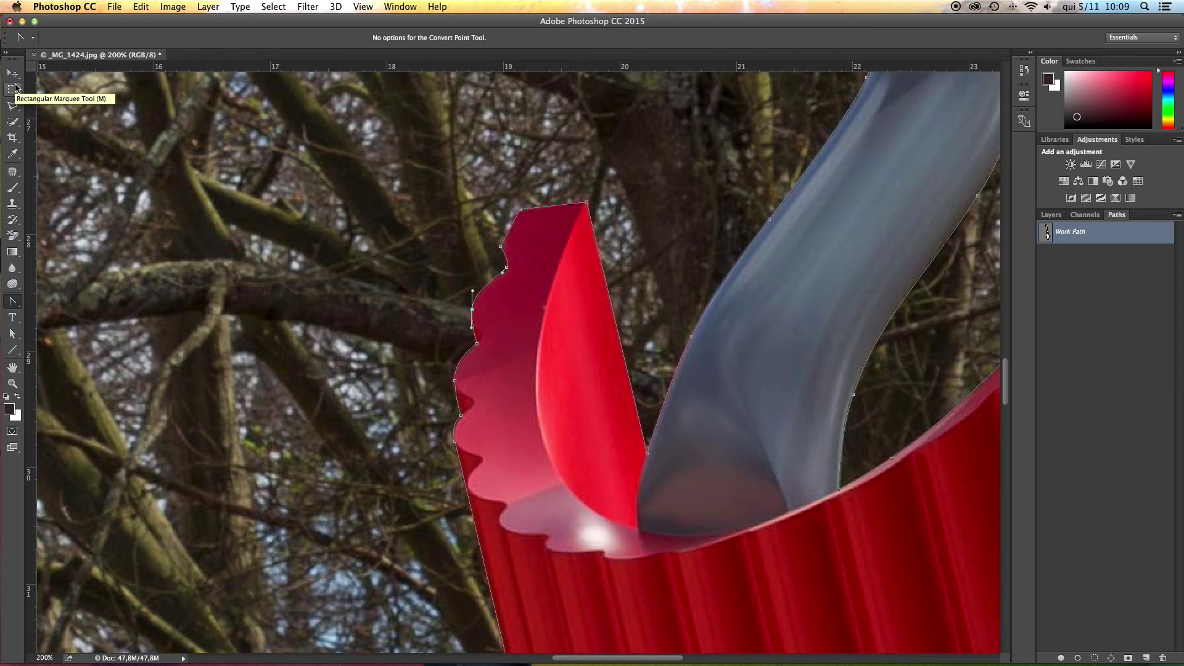
pyautogui.press('super+0')
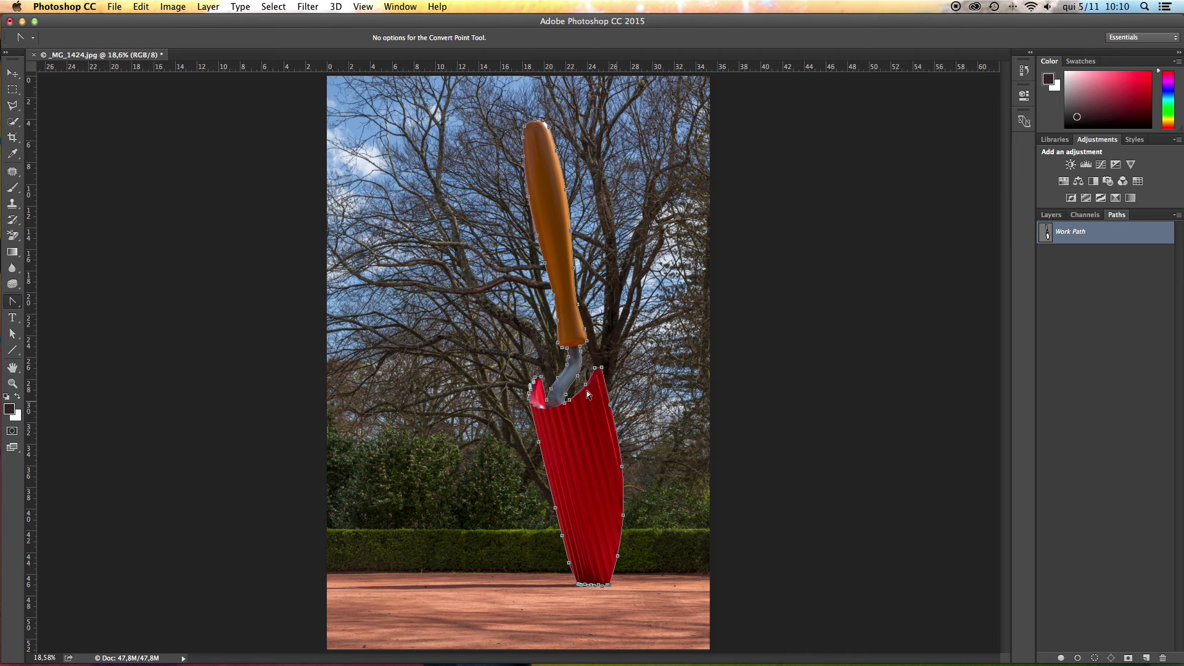
pyautogui.rightClick(567, 261)
pyautogui.click(601, 312)
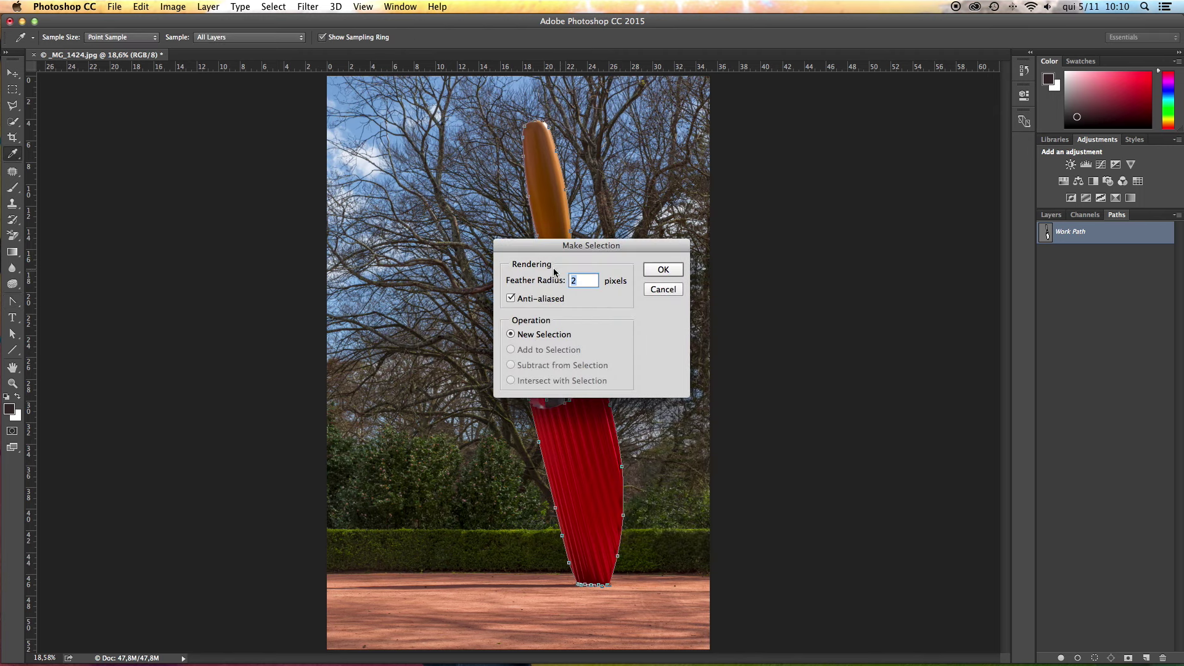
pyautogui.press('Return')
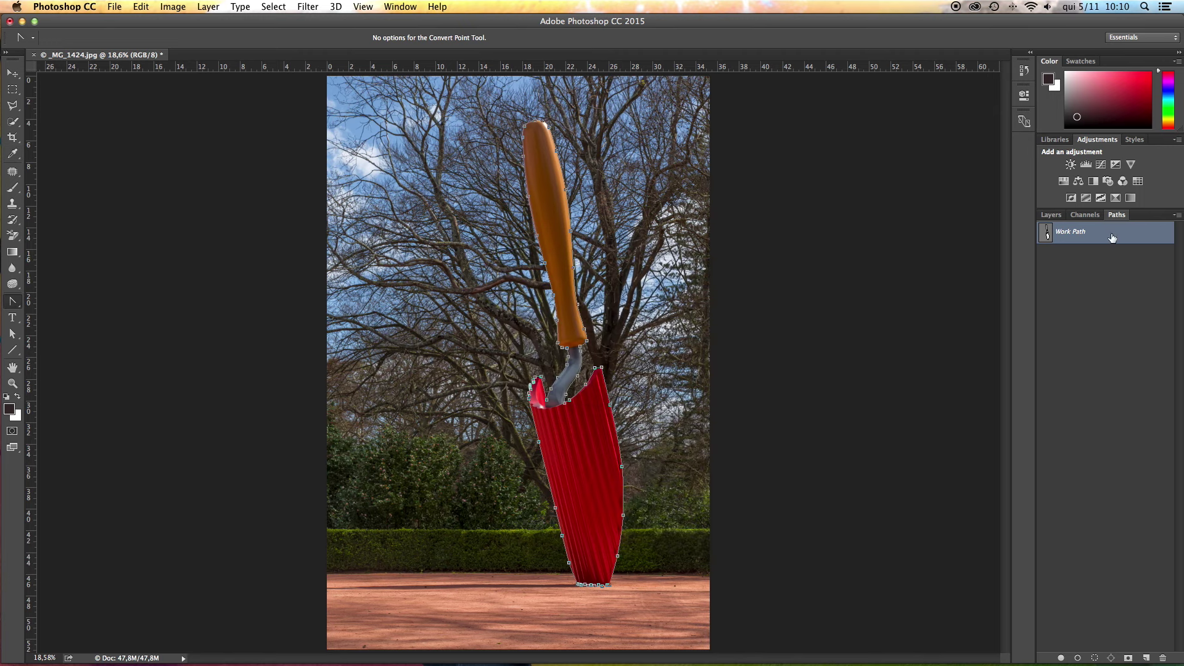
# Load the work path as a selection around the sculpture and deselect it
pyautogui.click(1095, 659)
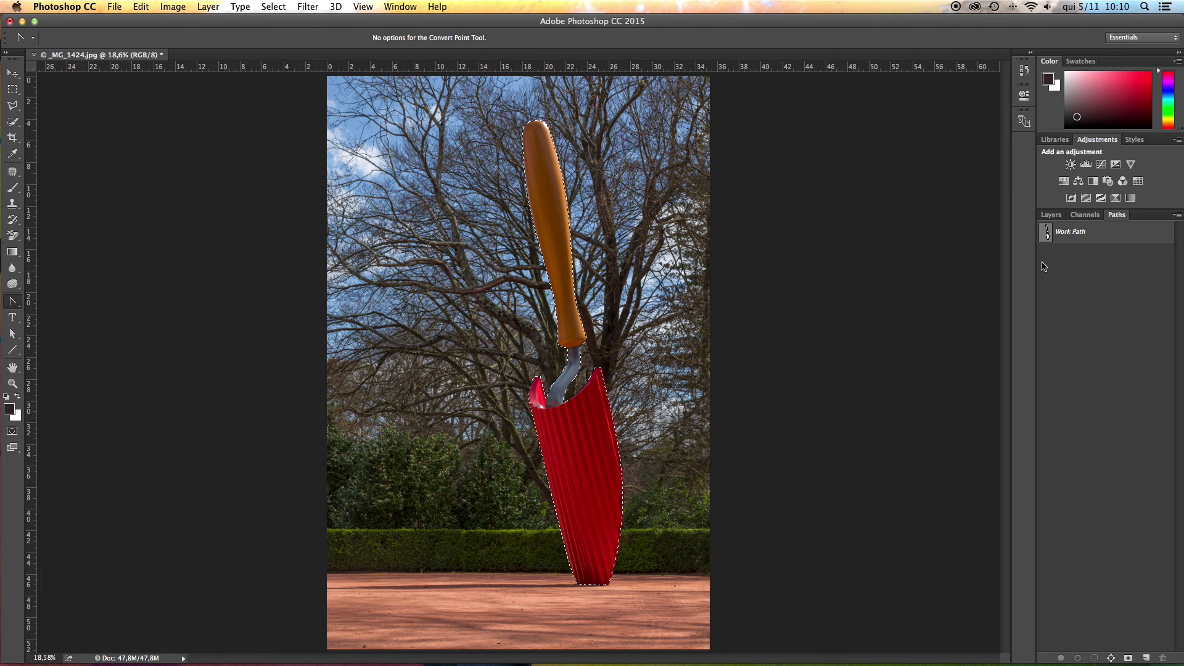
pyautogui.click(13, 89)
pyautogui.click(111, 88)
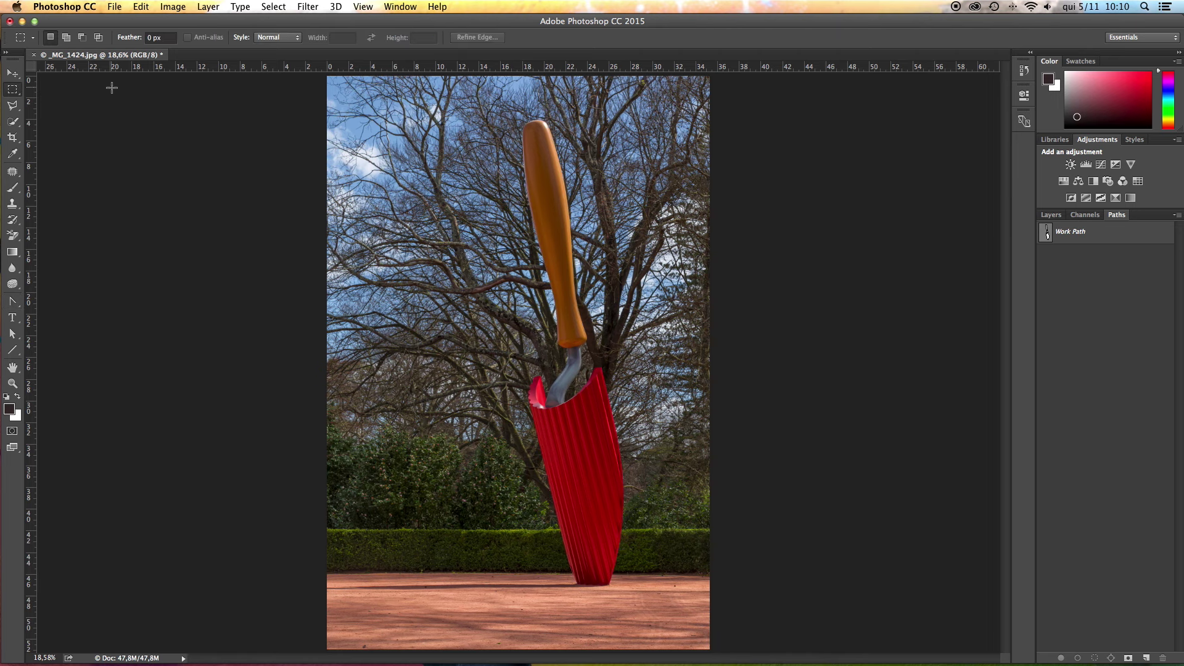
# Load the work path as a selection and invert it so that the background is selected
pyautogui.keyDown('super'); pyautogui.click(1047, 235); pyautogui.keyUp('super')
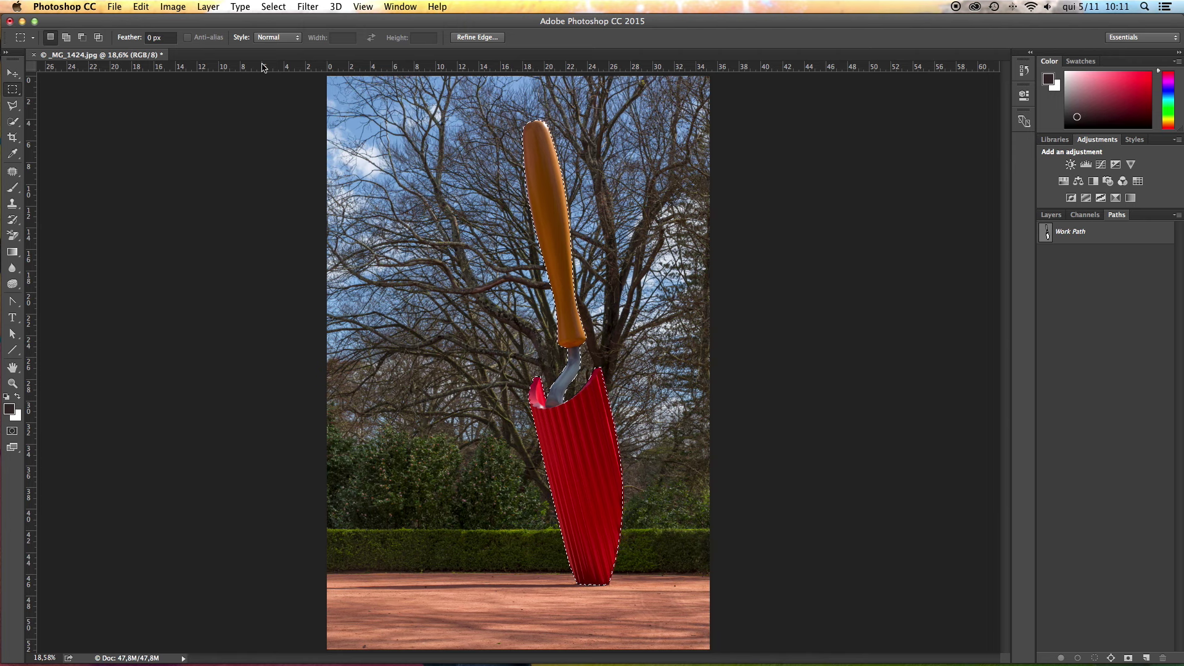
pyautogui.click(272, 8)
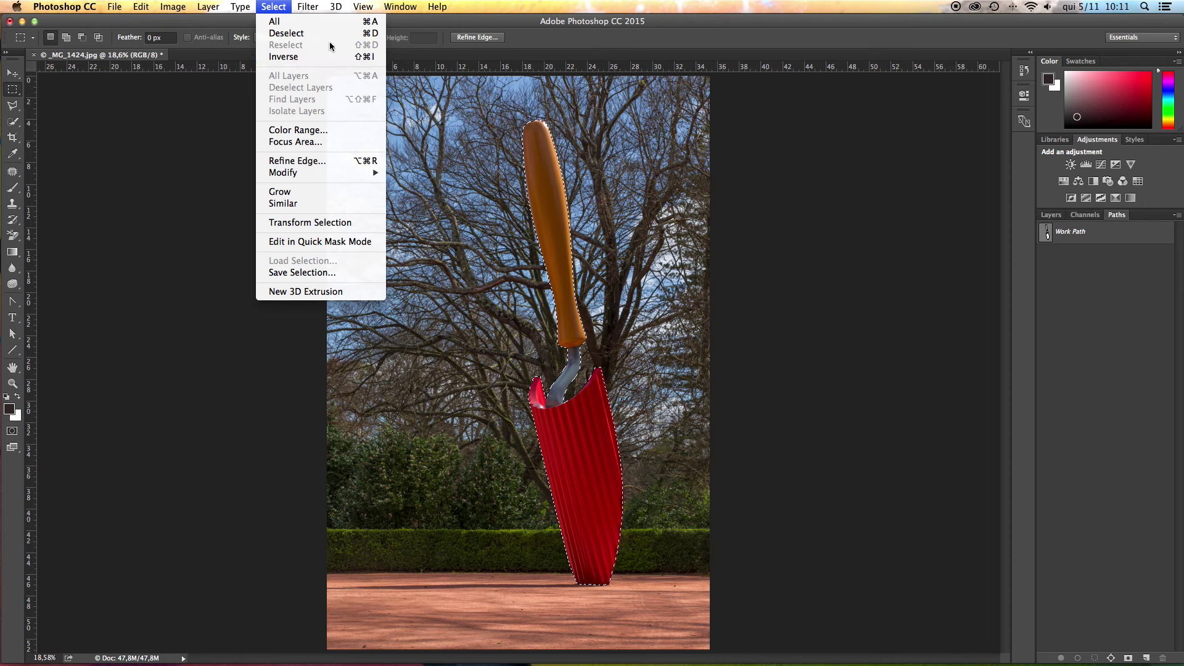
pyautogui.click(290, 57)
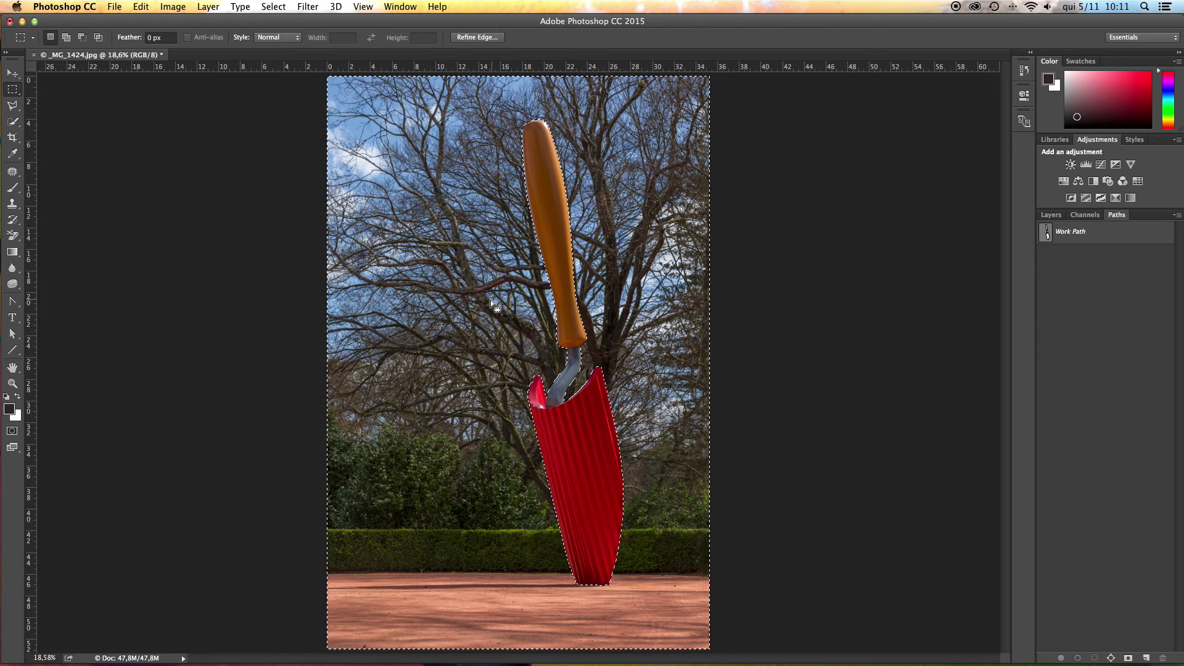
# Try desaturating the selected background with Hue/Saturation at a saturation of -100, and cancel the adjustment
pyautogui.click(179, 9)
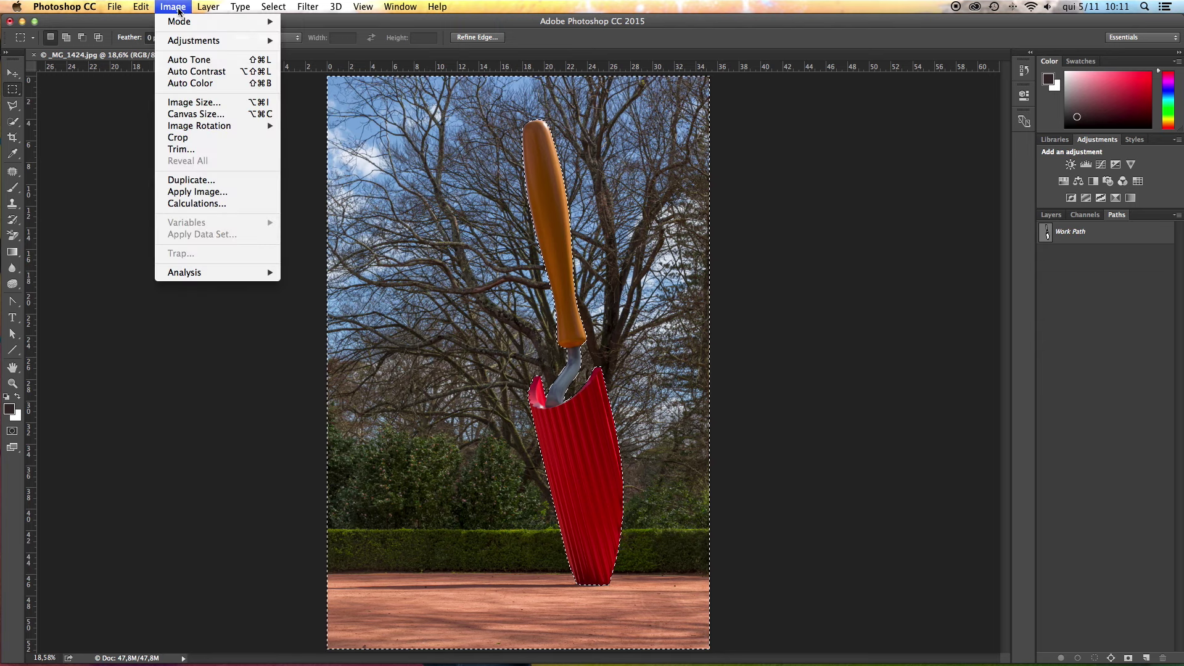
pyautogui.moveTo(191, 43)
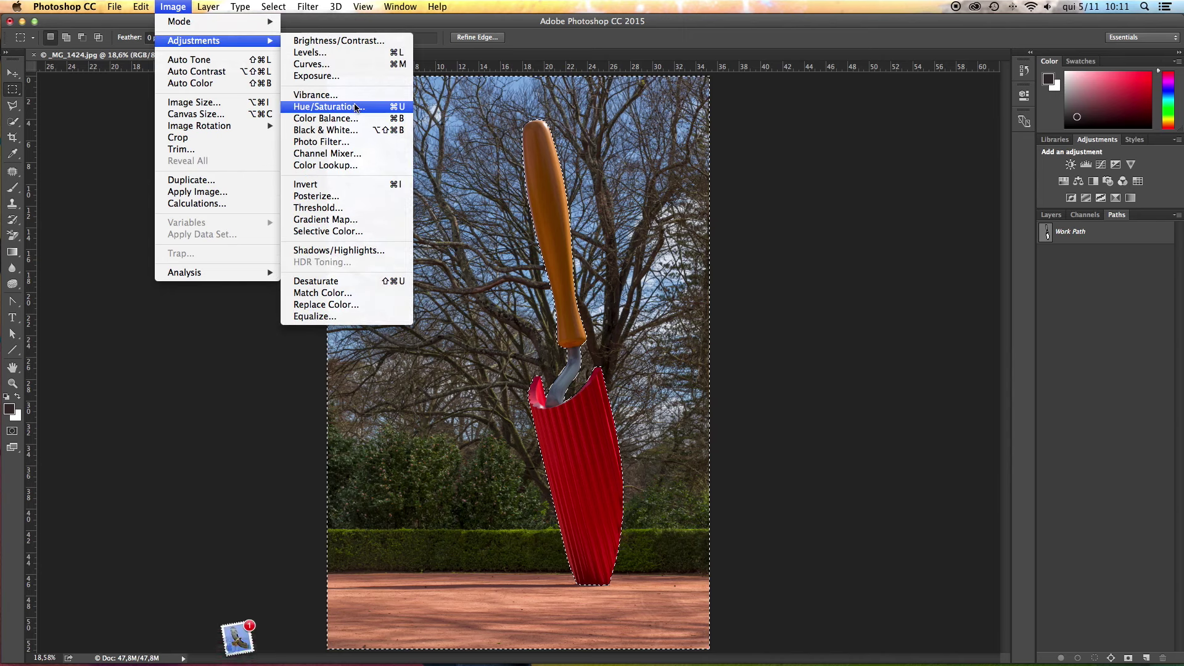
pyautogui.click(355, 106)
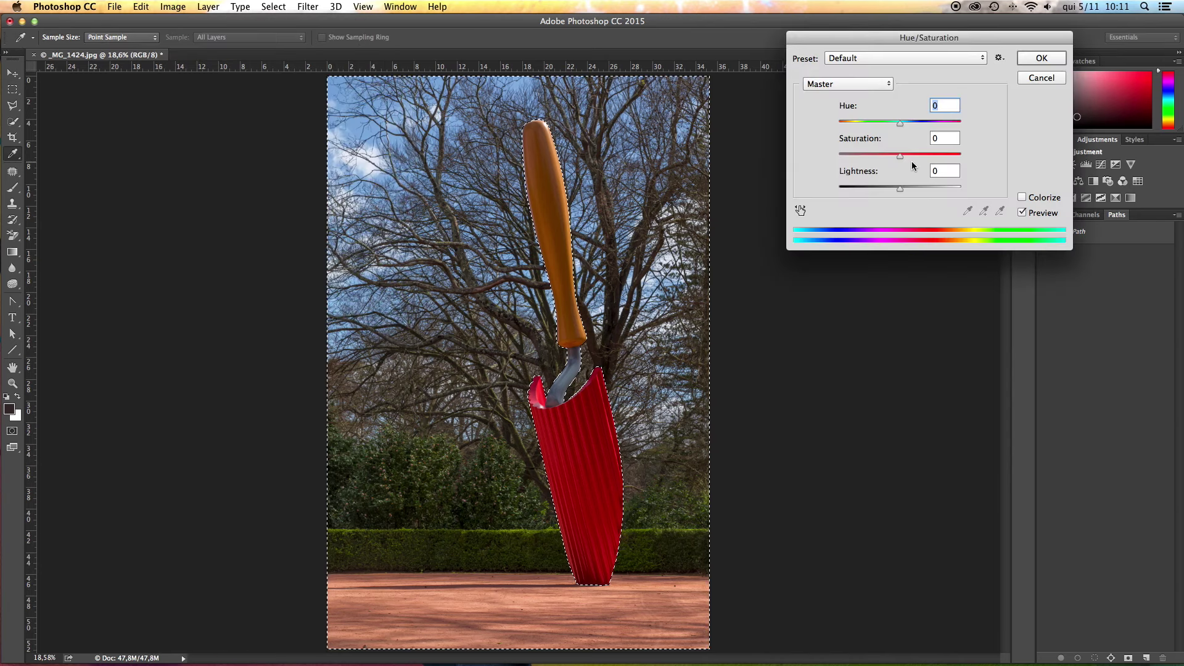
pyautogui.moveTo(900, 156); pyautogui.dragTo(826, 160)
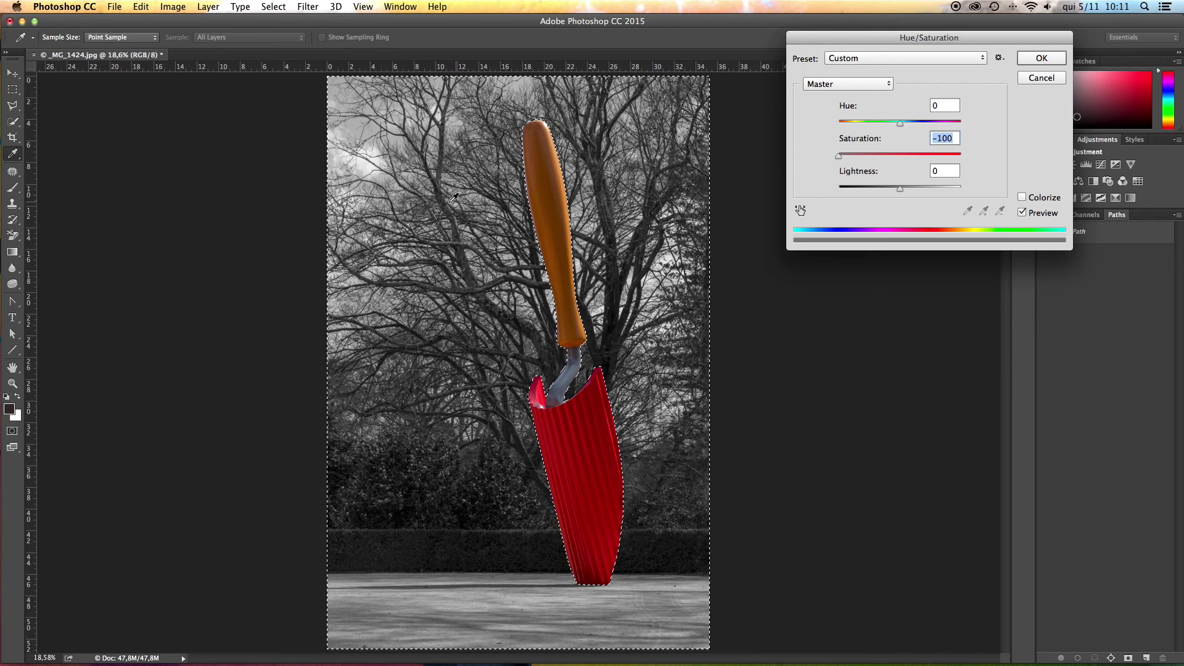
pyautogui.click(1042, 78)
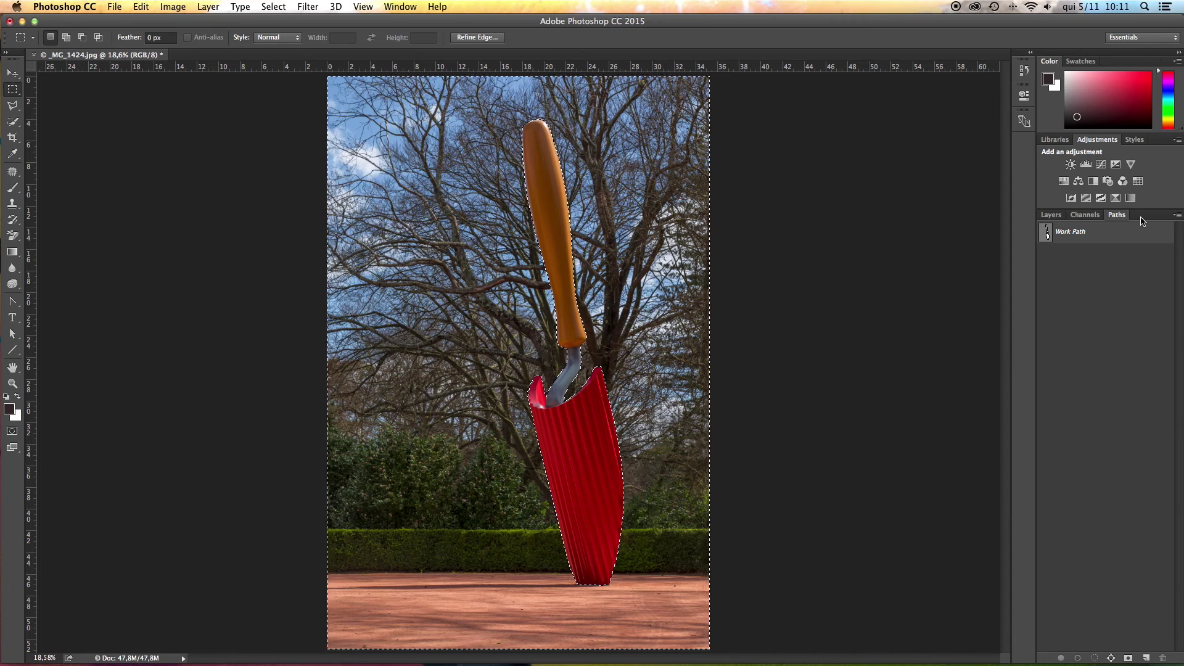
# Add a Black & White adjustment layer masked to the selected background and display the layer stack
pyautogui.click(1094, 182)
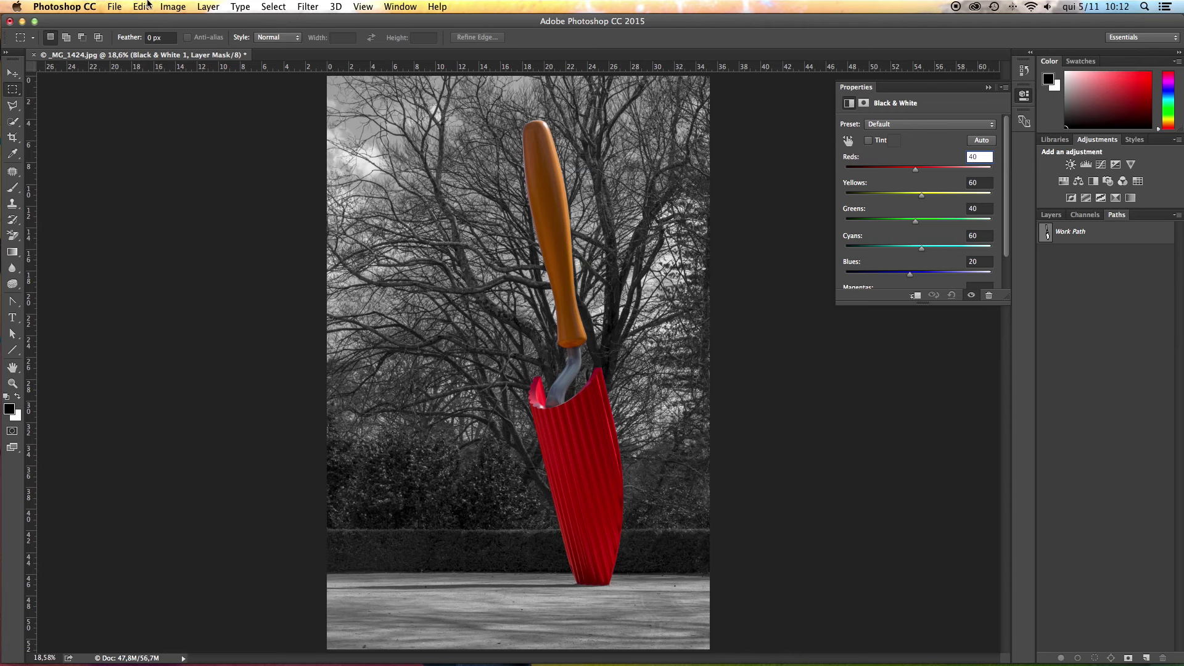
pyautogui.click(172, 7)
pyautogui.moveTo(187, 39)
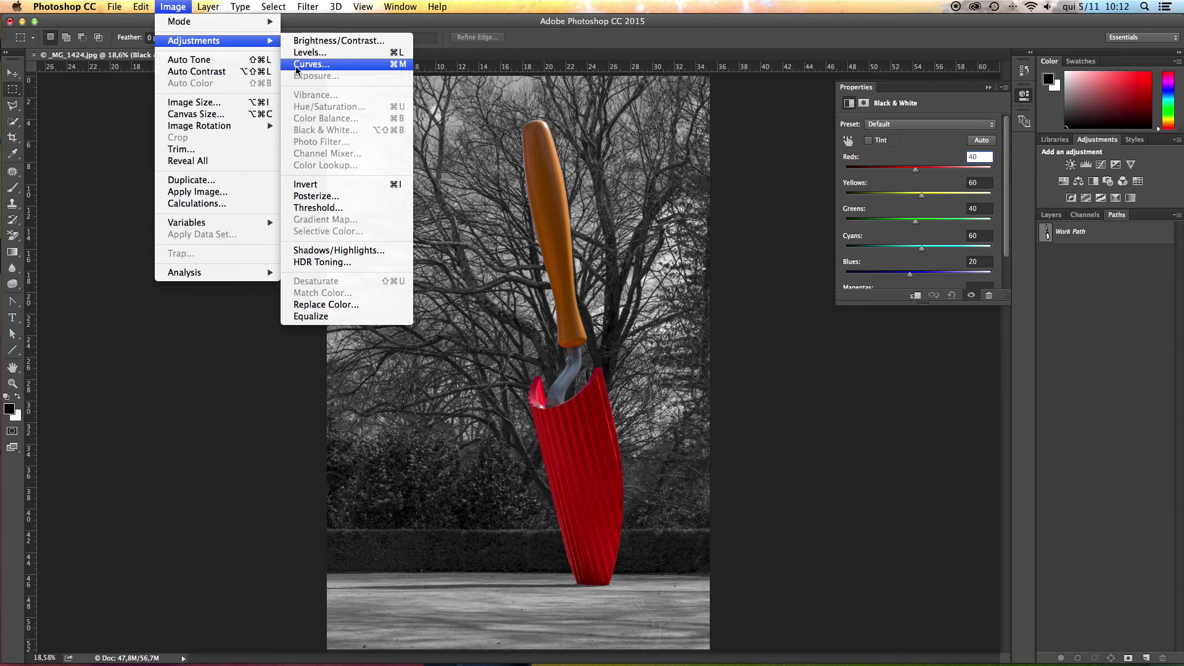
pyautogui.click(1087, 279)
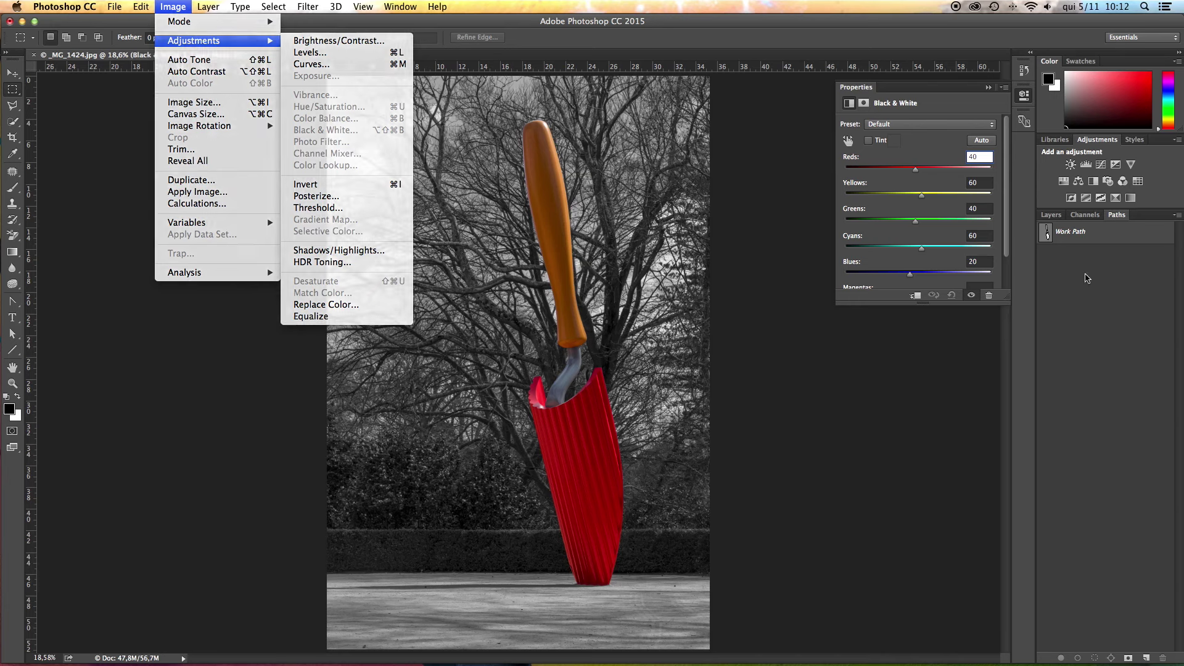
pyautogui.click(1060, 216)
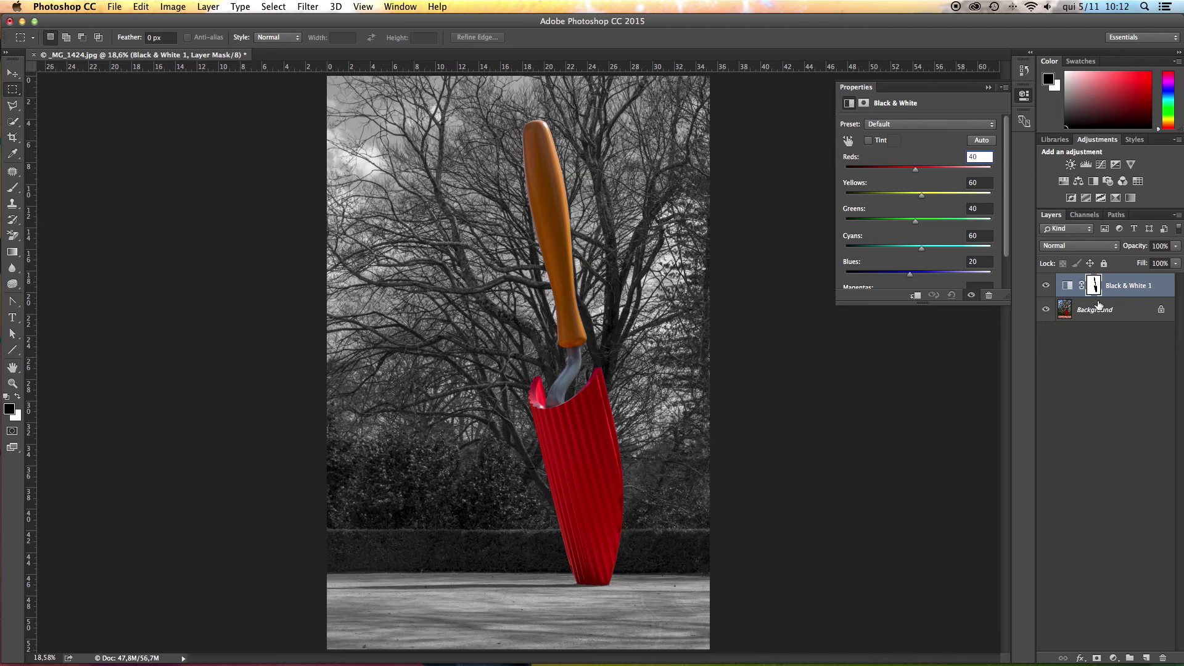
# Toggle the Black & White adjustment layer's visibility to compare the image with and without it
pyautogui.click(1046, 286)
pyautogui.click(1046, 287)
pyautogui.click(1046, 287)
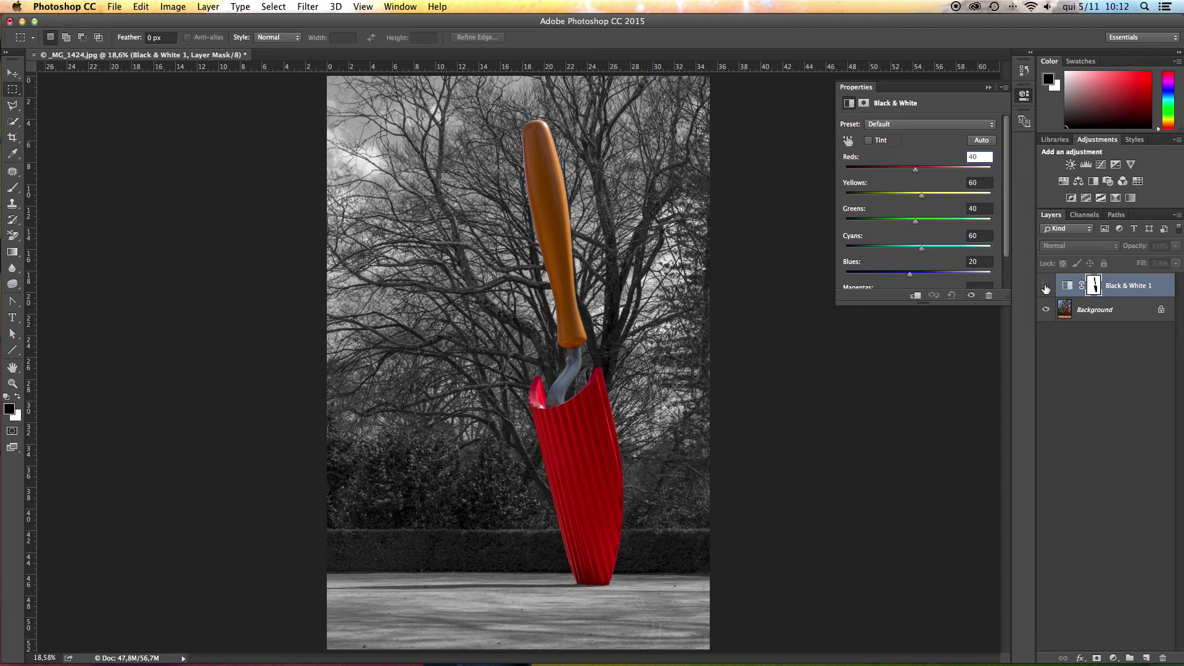
pyautogui.click(1046, 286)
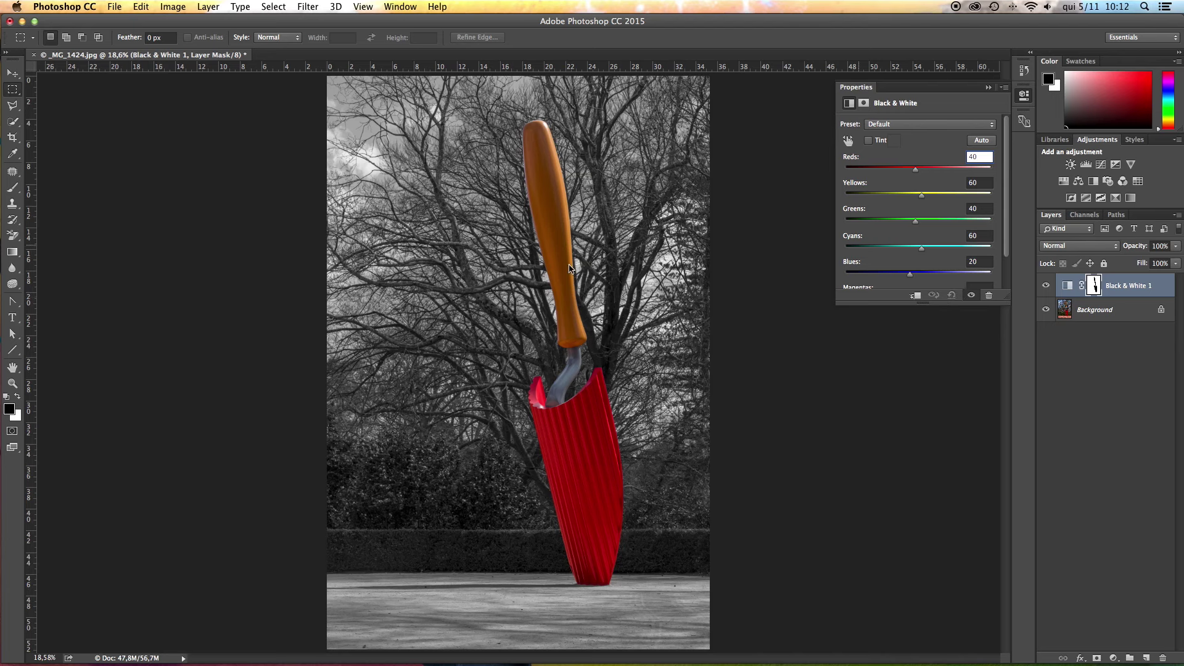
pyautogui.click(1045, 286)
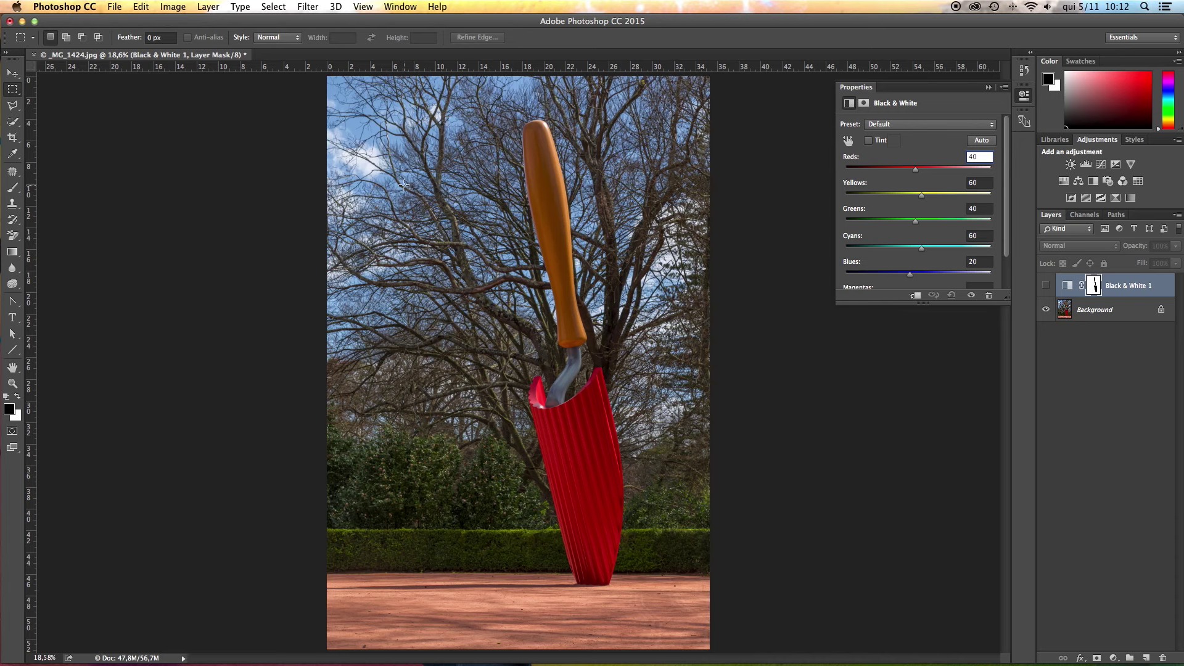
pyautogui.click(1046, 286)
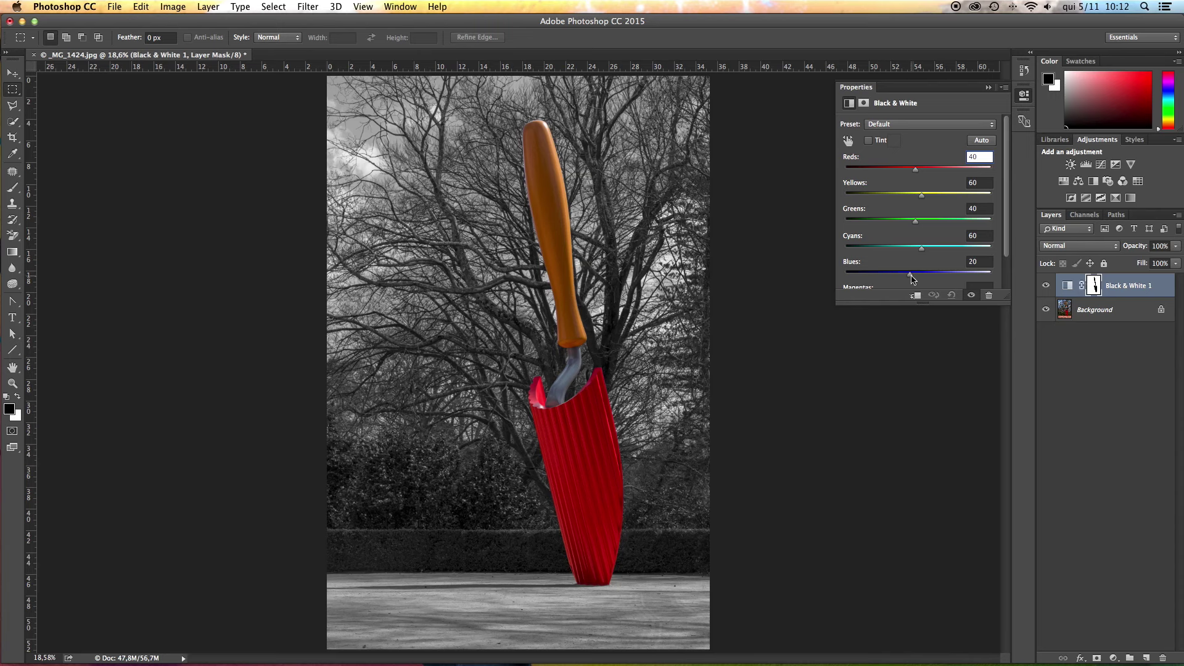
# Set the Black & White adjustment's Blues to 56, Yellows to 103 and Greens to 134
pyautogui.moveTo(912, 279)
pyautogui.mouseDown()
pyautogui.moveTo(985, 278)
pyautogui.moveTo(878, 278)
pyautogui.moveTo(920, 278)
pyautogui.mouseUp()
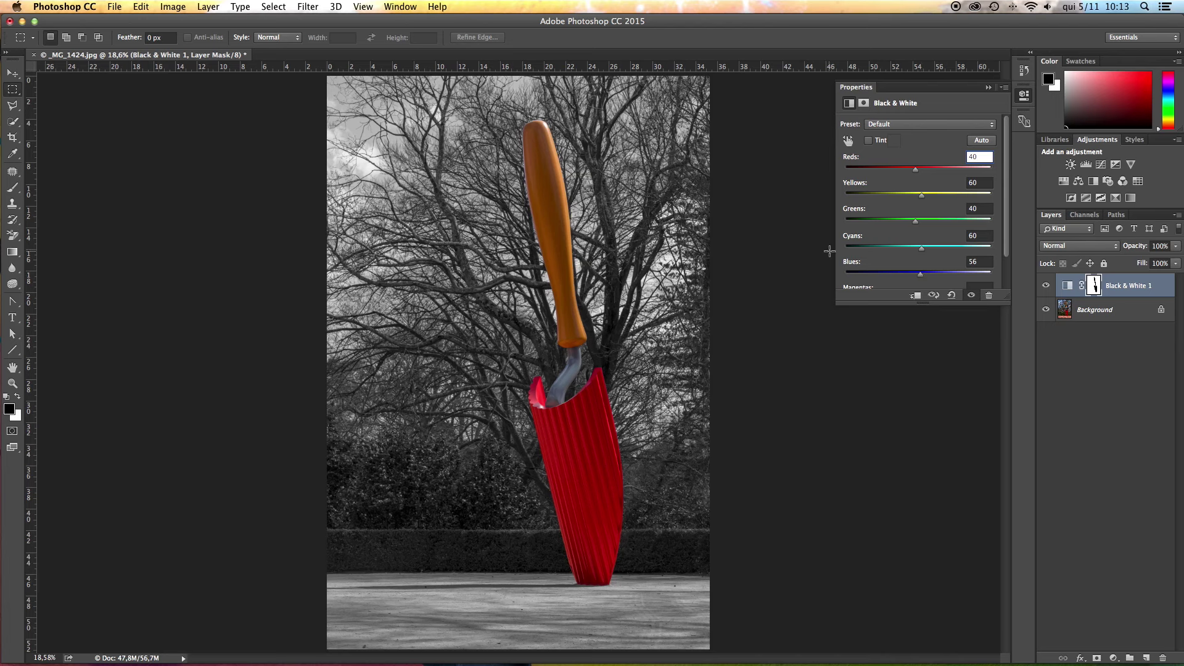
pyautogui.click(849, 143)
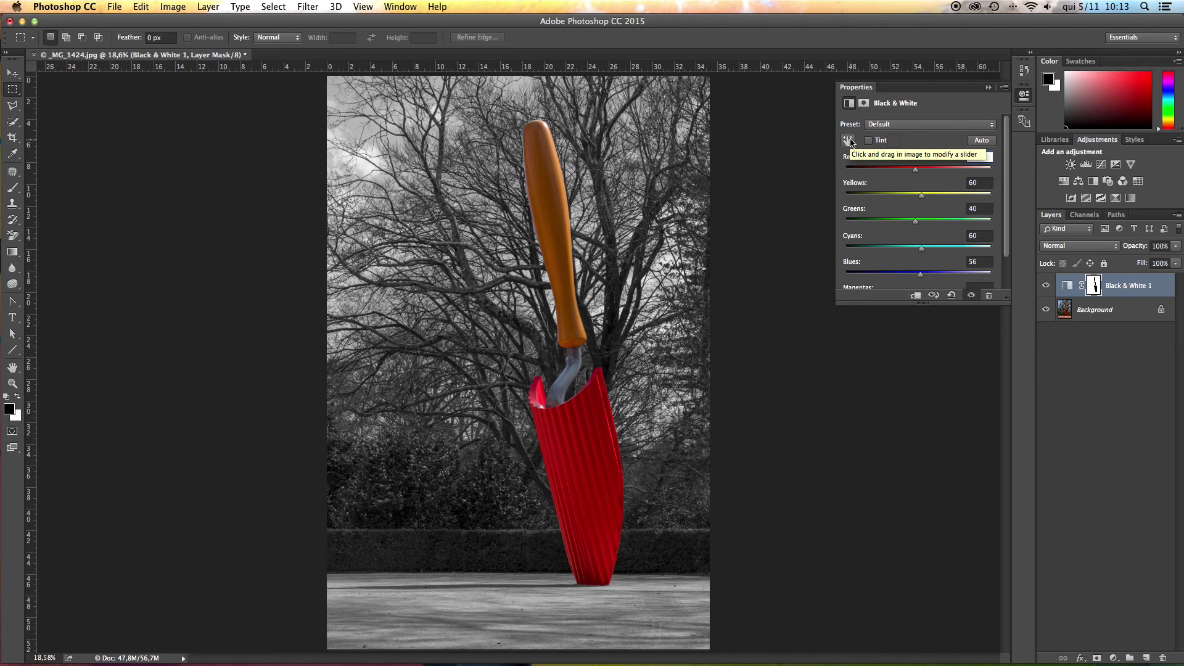
pyautogui.click(849, 141)
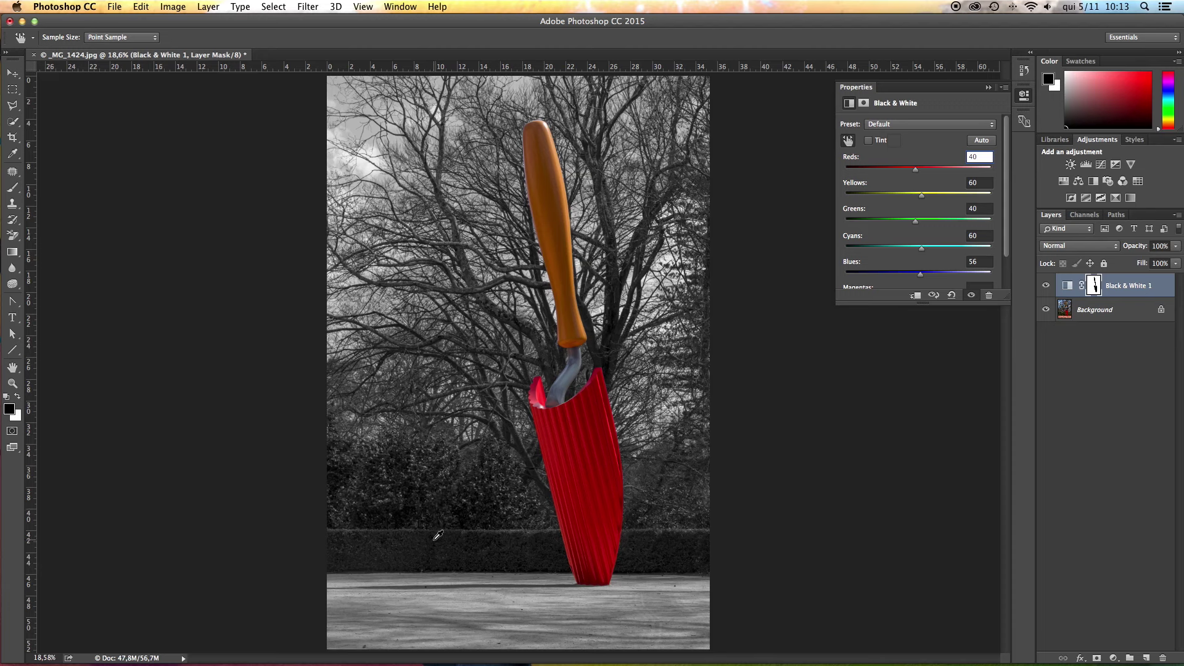
pyautogui.moveTo(432, 546); pyautogui.dragTo(484, 550)
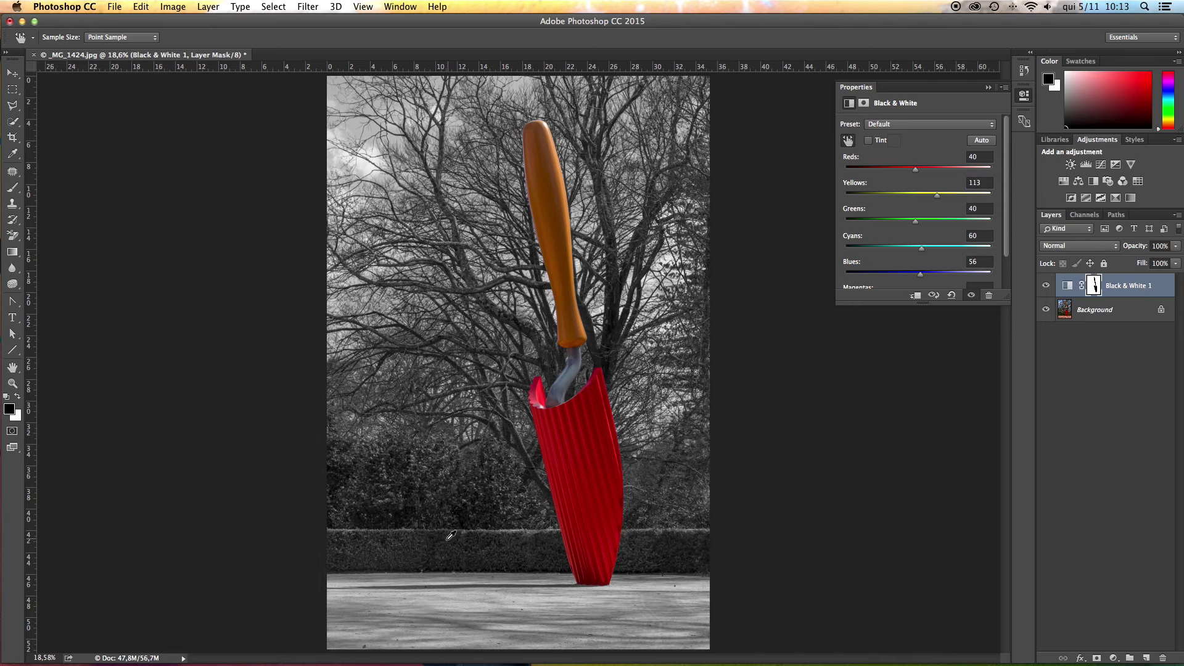
pyautogui.moveTo(940, 198)
pyautogui.mouseDown()
pyautogui.moveTo(935, 223)
pyautogui.moveTo(973, 223)
pyautogui.moveTo(902, 222)
pyautogui.moveTo(943, 220)
pyautogui.mouseUp()
pyautogui.click(848, 141)
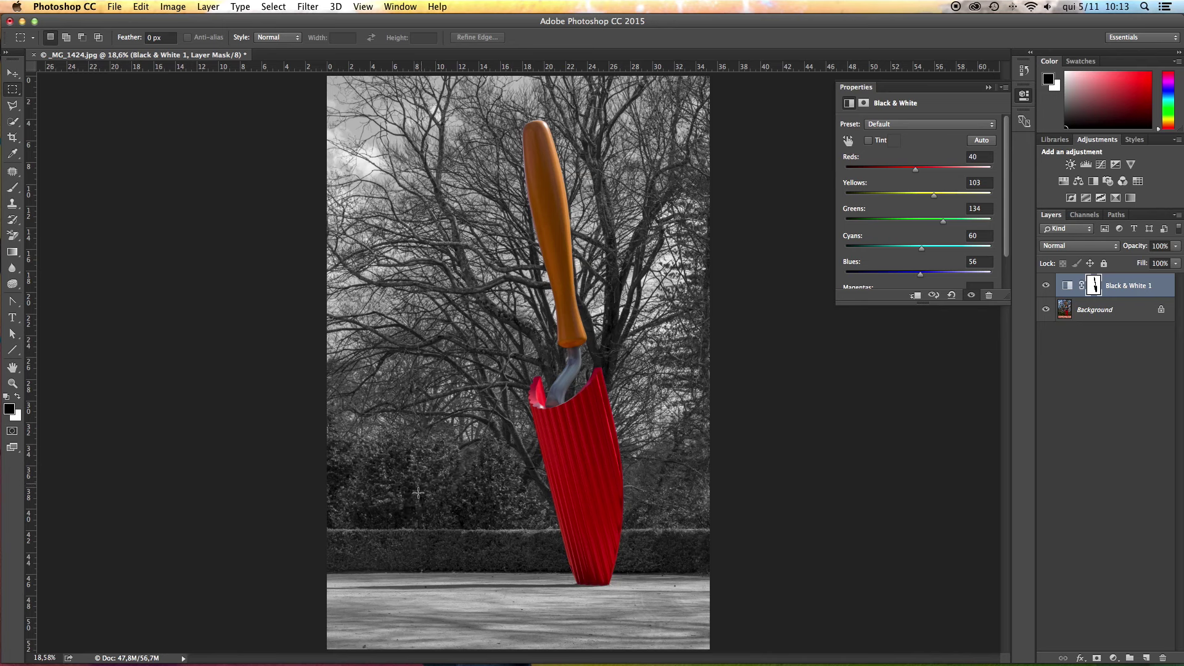
pyautogui.click(918, 223)
# Enable the Black & White adjustment's tint and set its colour to pale blue d7e1fa
pyautogui.click(869, 141)
pyautogui.click(894, 141)
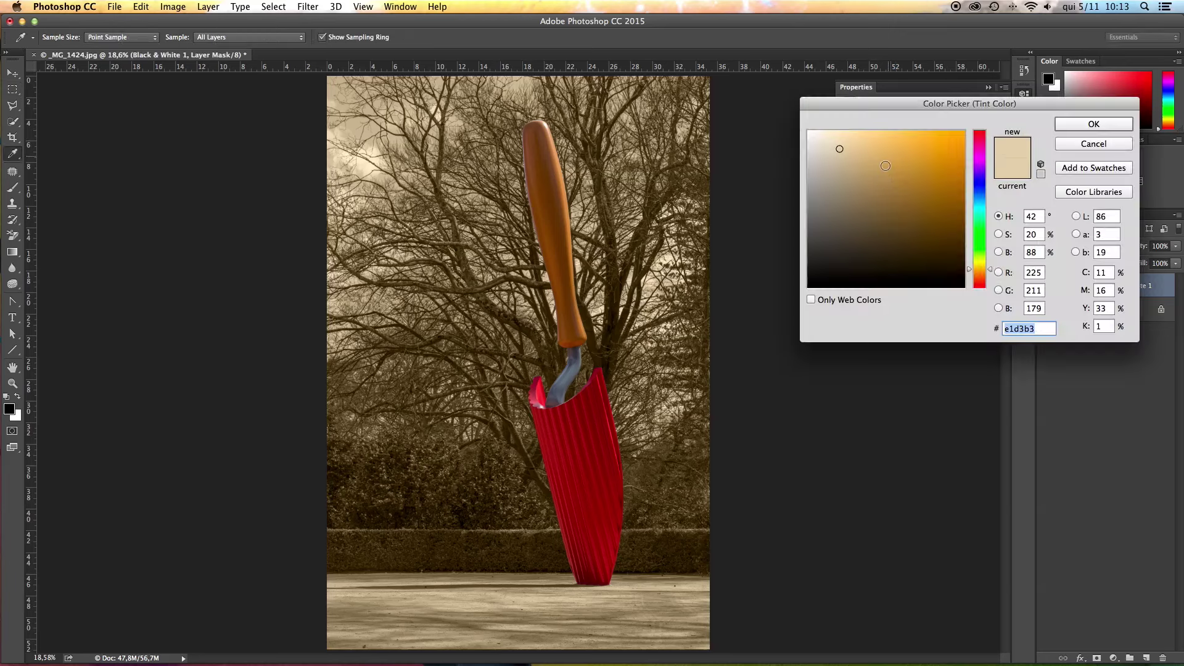
pyautogui.click(980, 192)
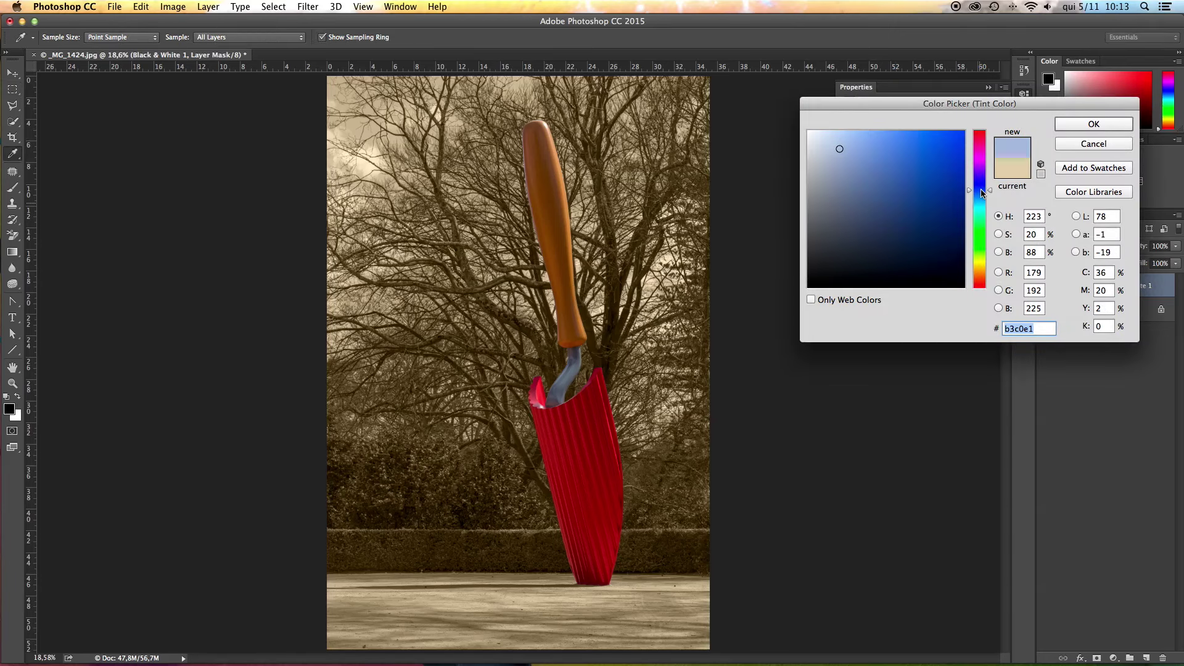
pyautogui.click(834, 133)
pyautogui.moveTo(834, 133); pyautogui.dragTo(830, 134)
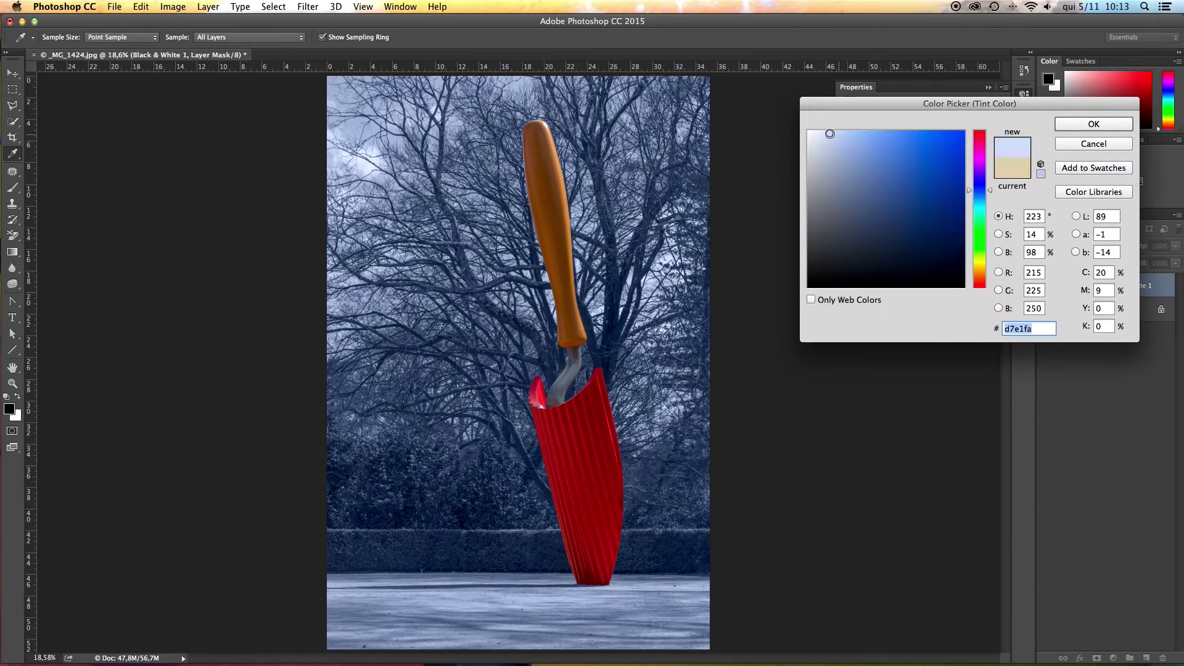
pyautogui.click(1089, 125)
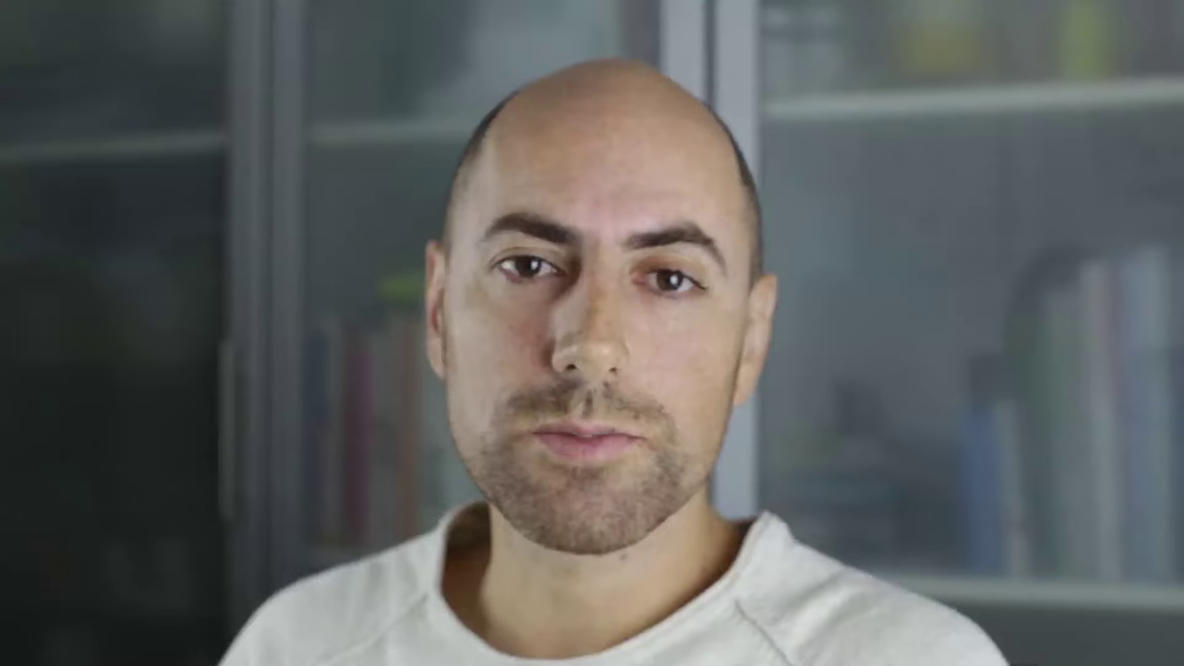